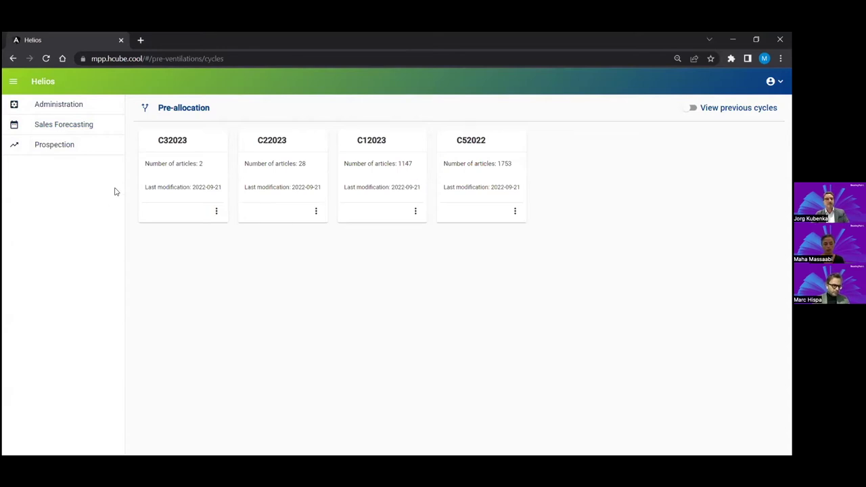
Open cycle C12023 in the Sales Forecasting pre-allocation and browse its article list.
click(98, 131)
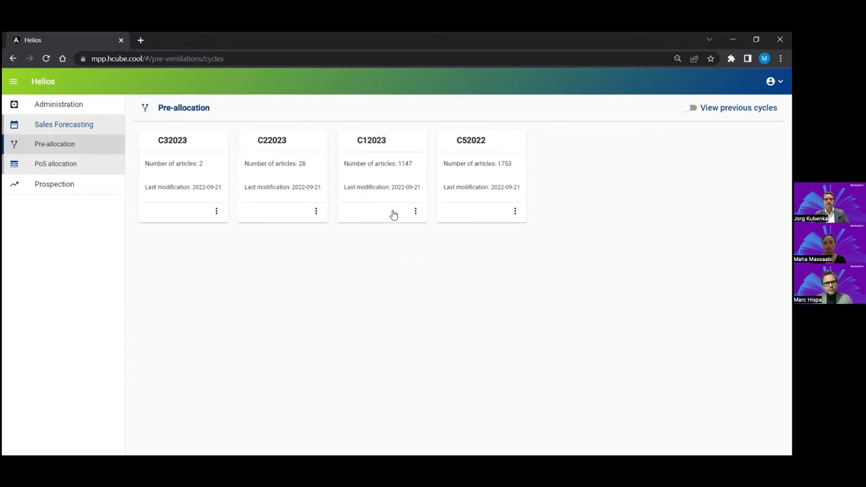
click(379, 168)
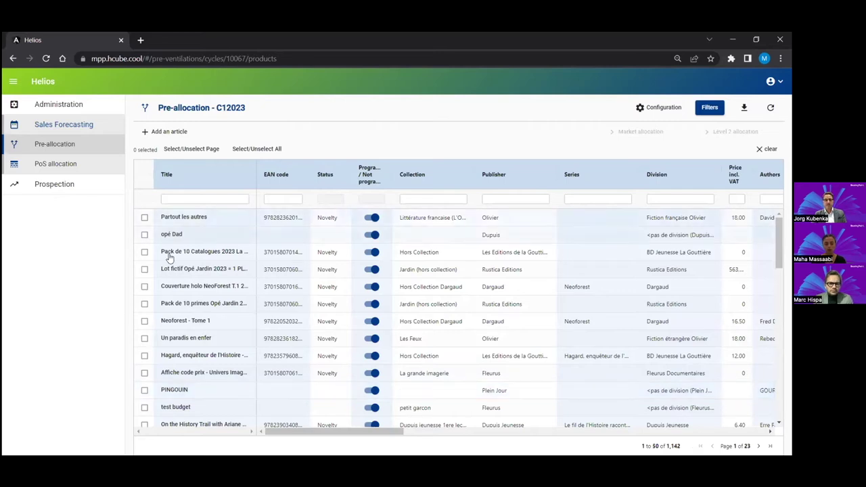
scroll(204, 288, down, 1)
scroll(204, 289, down, 8)
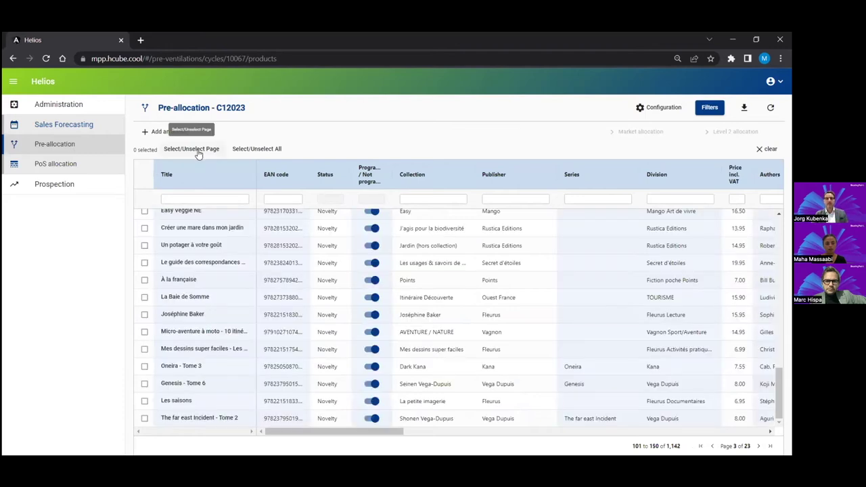
Select all articles of the cycle at once and clear the whole selection again.
click(257, 149)
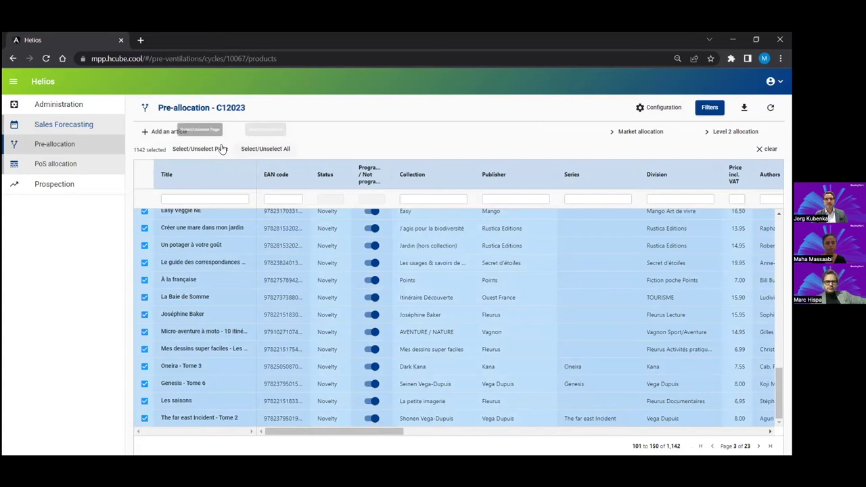
click(269, 150)
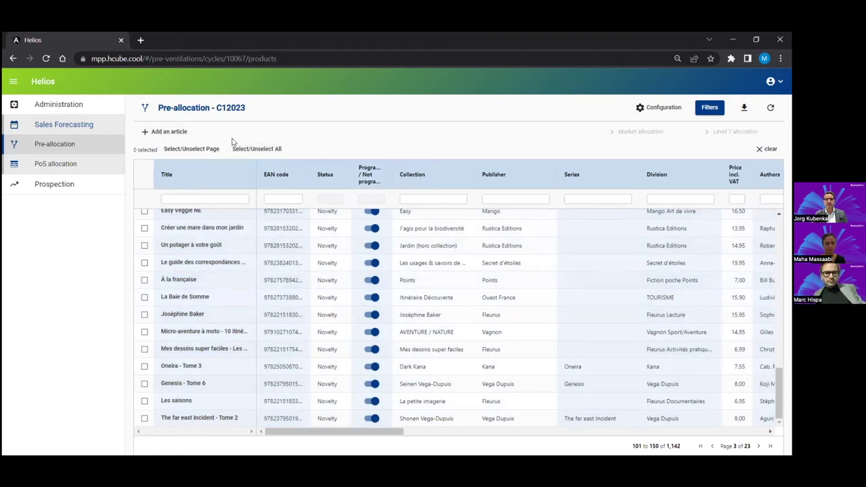
scroll(234, 310, up, 1)
scroll(234, 310, up, 5)
Collapse the navigation sidebar and widen the Comments column of the article table so its heading is readable.
click(13, 81)
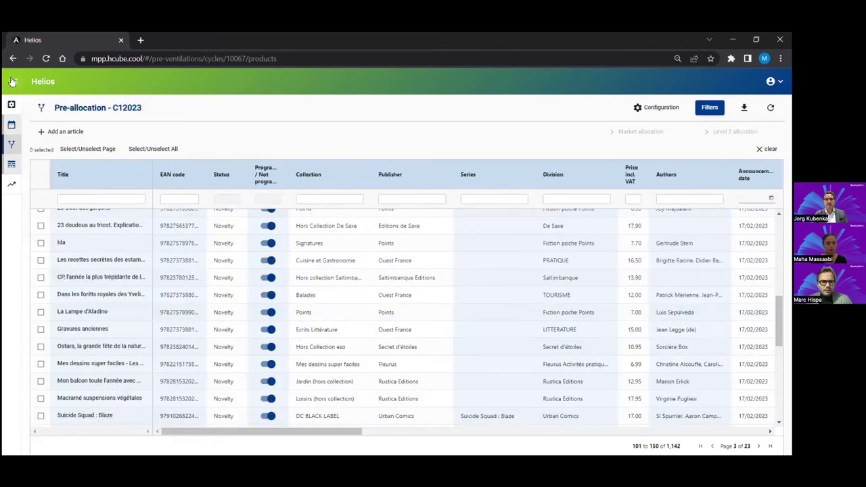
scroll(233, 409, up, 10)
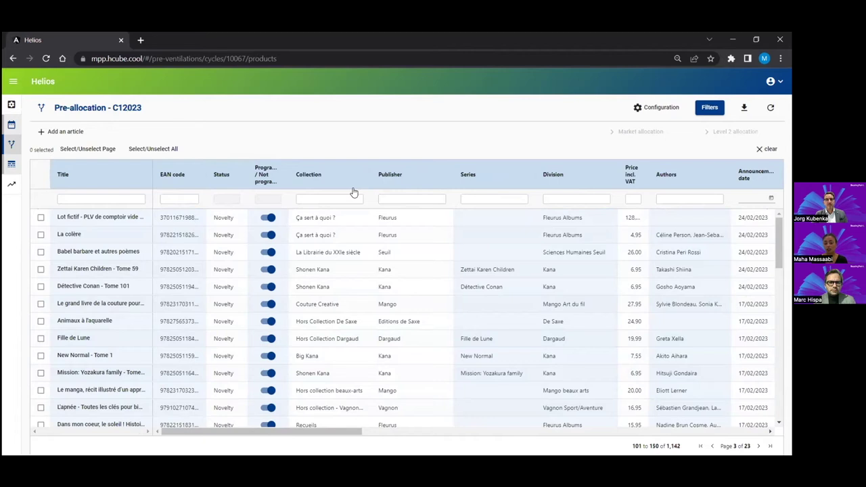
drag(291, 431, 373, 437)
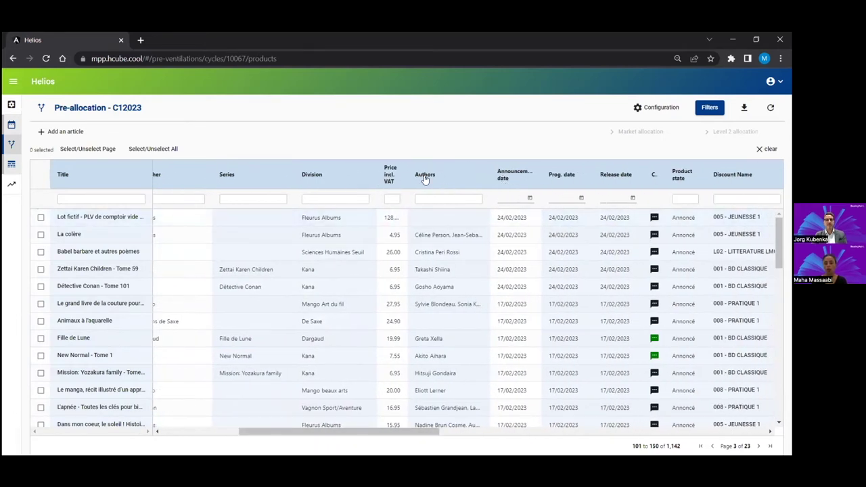
drag(369, 433, 414, 433)
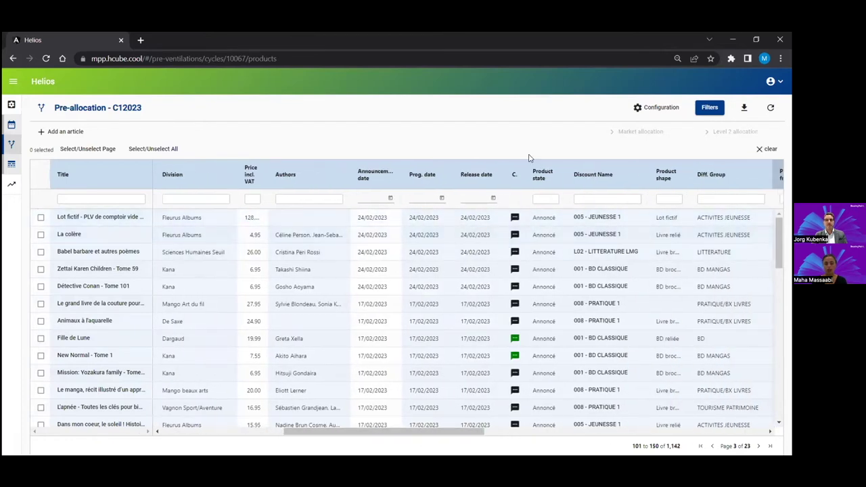
drag(526, 177, 557, 177)
Add the comment "test" to the first article, Lot fictif - PLV de comptoir vide, and save it.
click(530, 217)
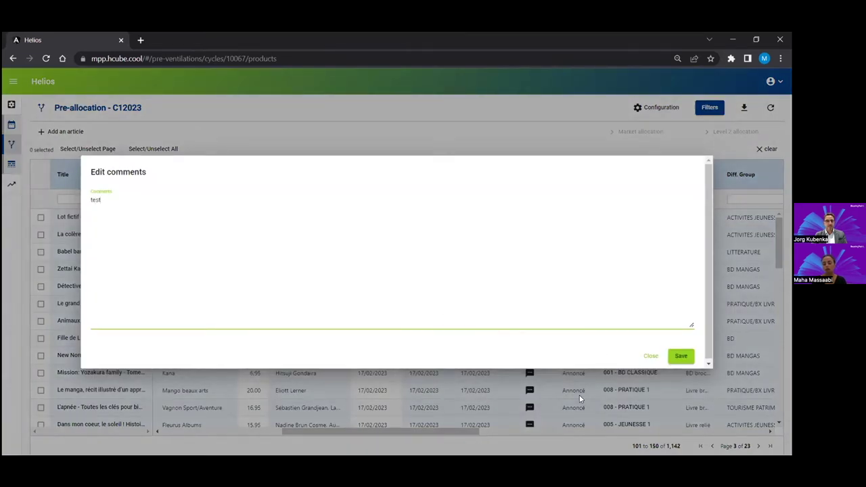
text(test)
key(Tab)
key(Tab)
key(Return)
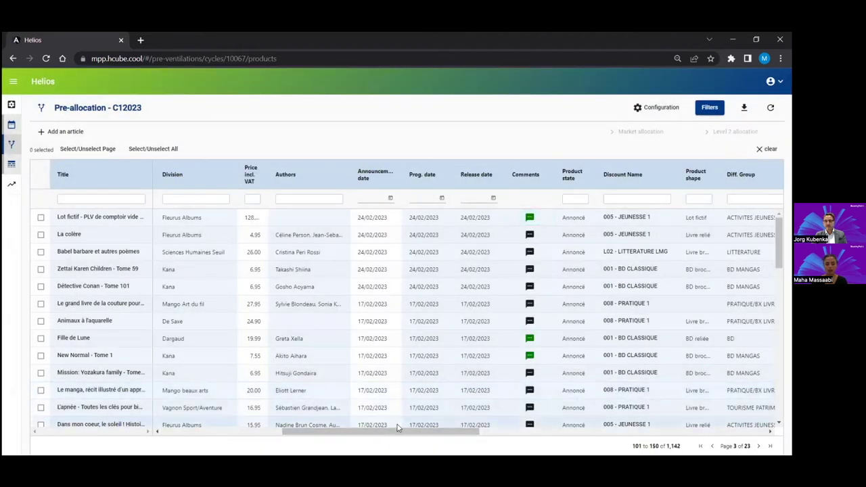
Filter the article list by the brand Mame and reset the filter again.
drag(398, 433, 211, 404)
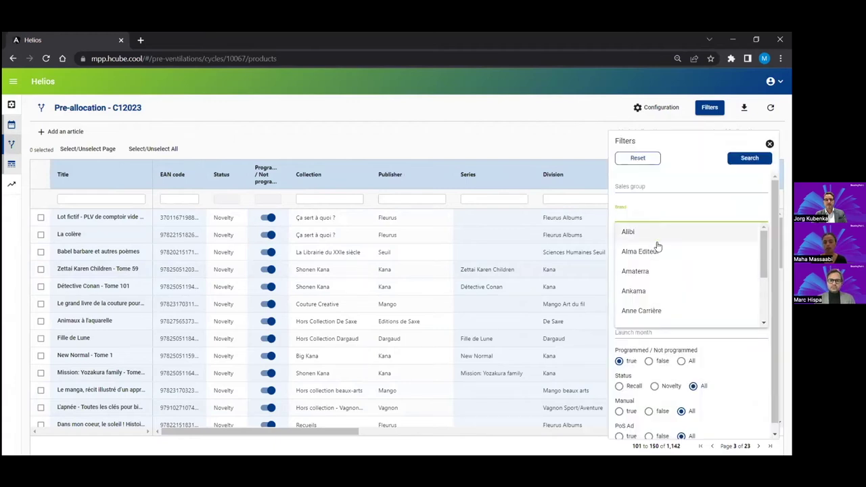
scroll(673, 256, down, 2)
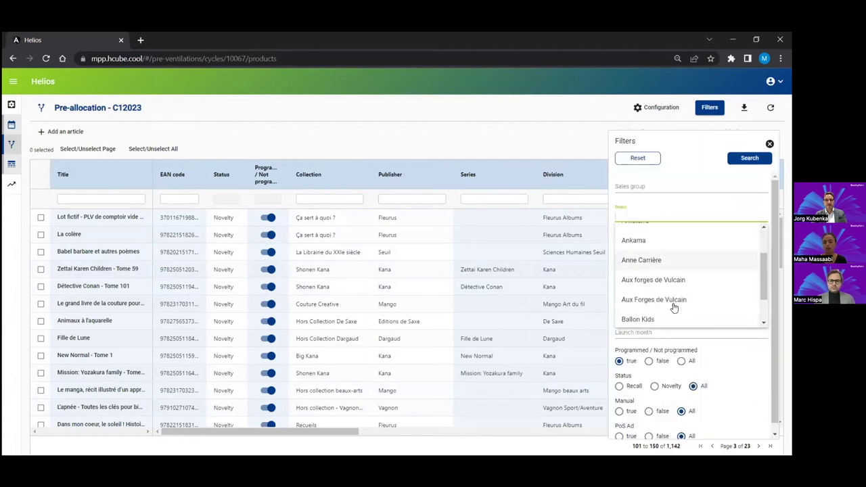
text(ma)
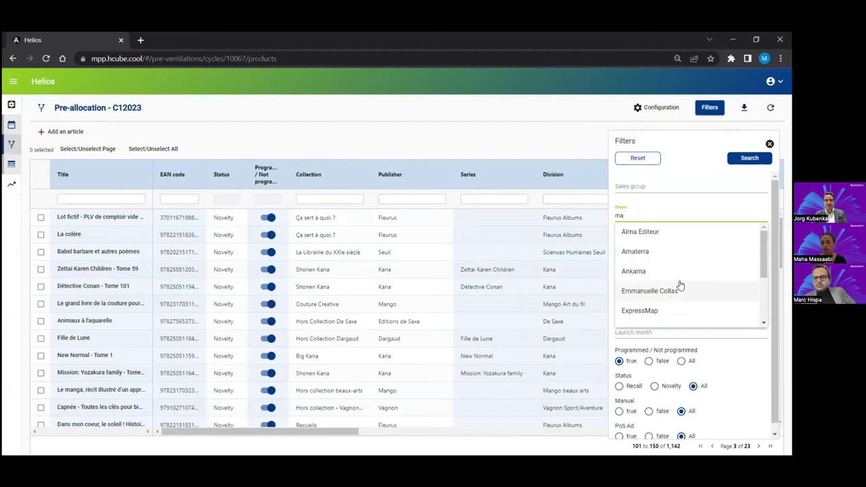
scroll(679, 288, down, 3)
click(666, 282)
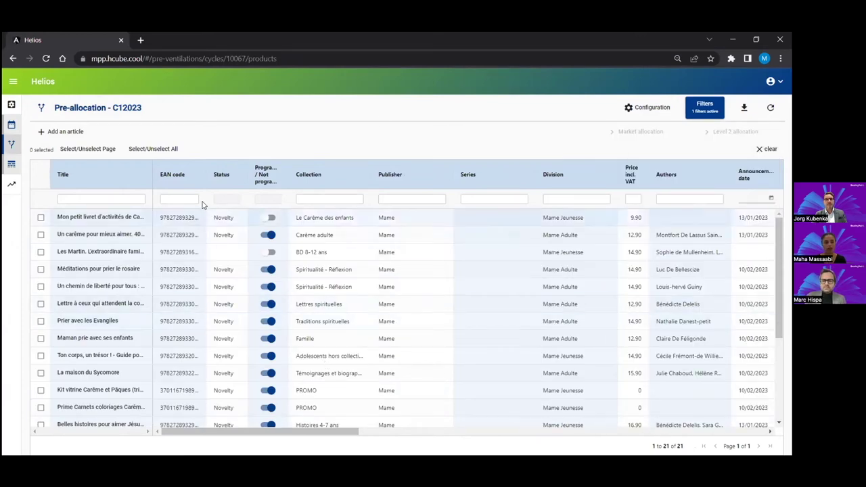
click(704, 108)
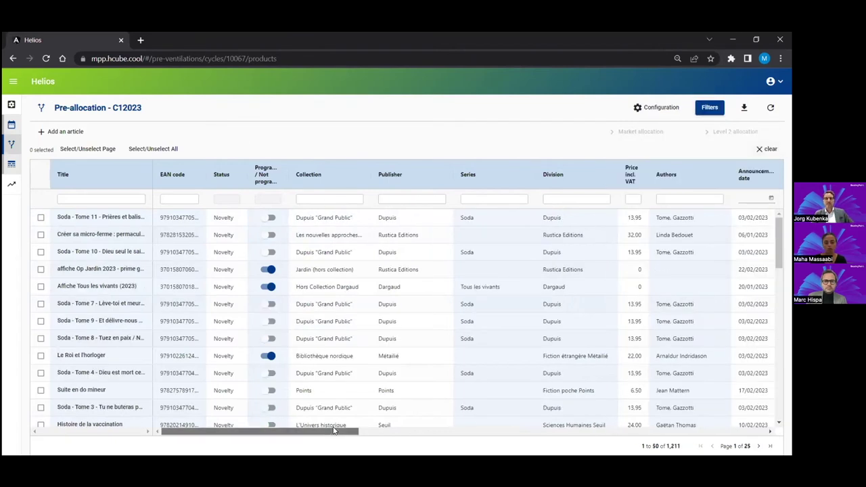
Filter the articles by authors matching "anne*" and clear that column filter again.
scroll(411, 362, right, 4)
click(401, 200)
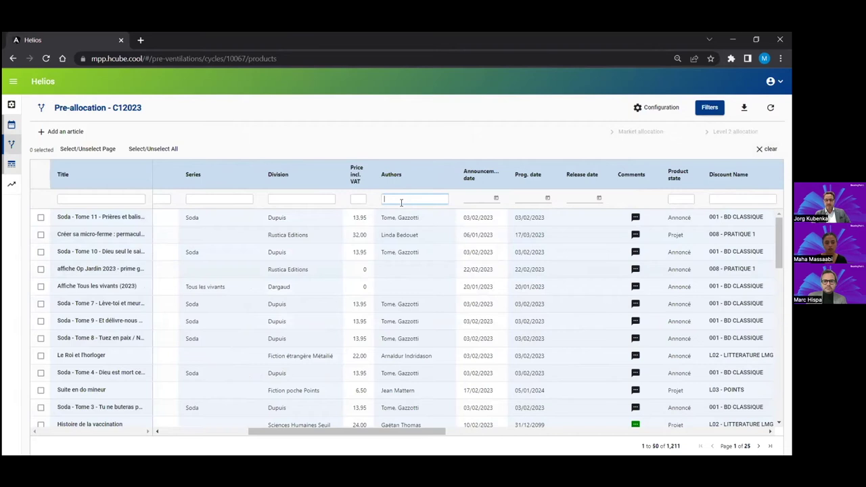
text(anne*)
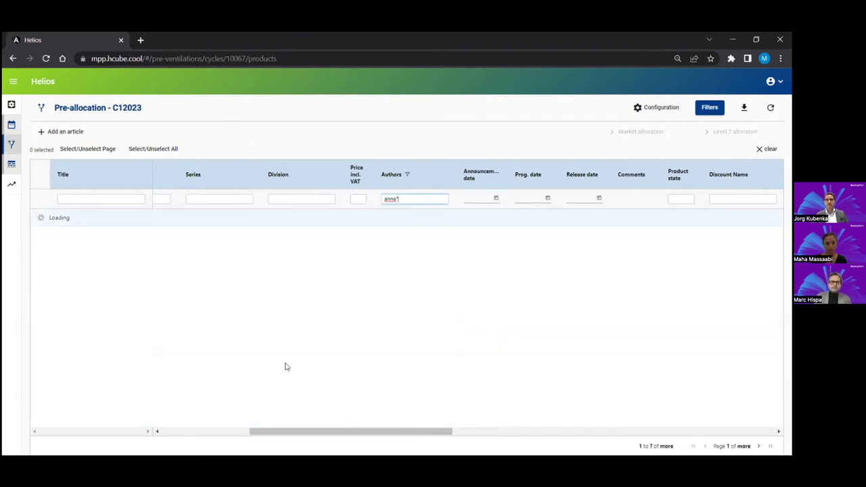
drag(254, 431, 167, 431)
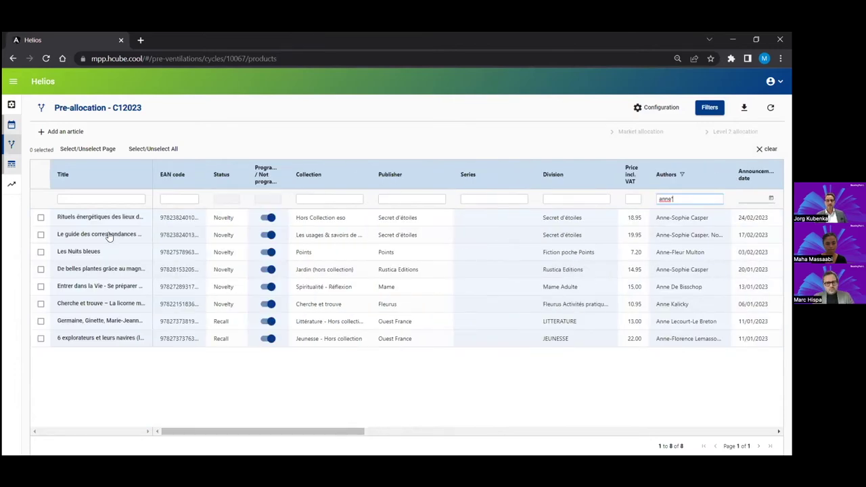
click(767, 149)
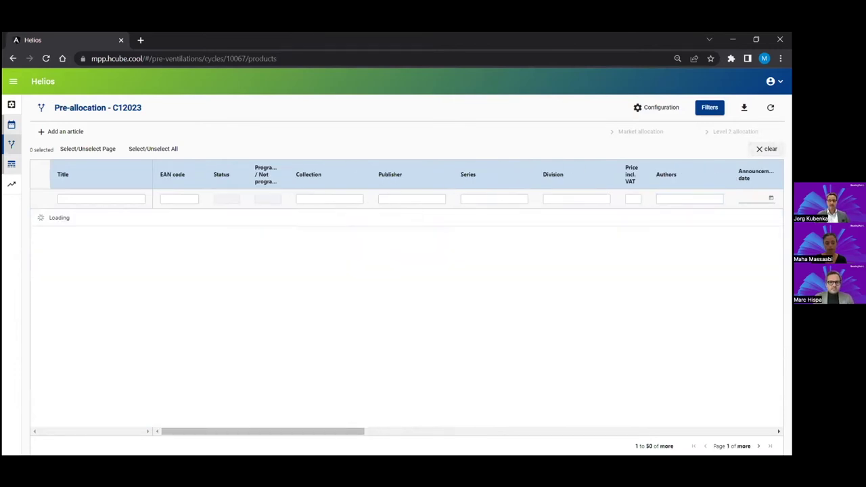
Filter the articles by titles matching "the*".
click(82, 198)
text(the)
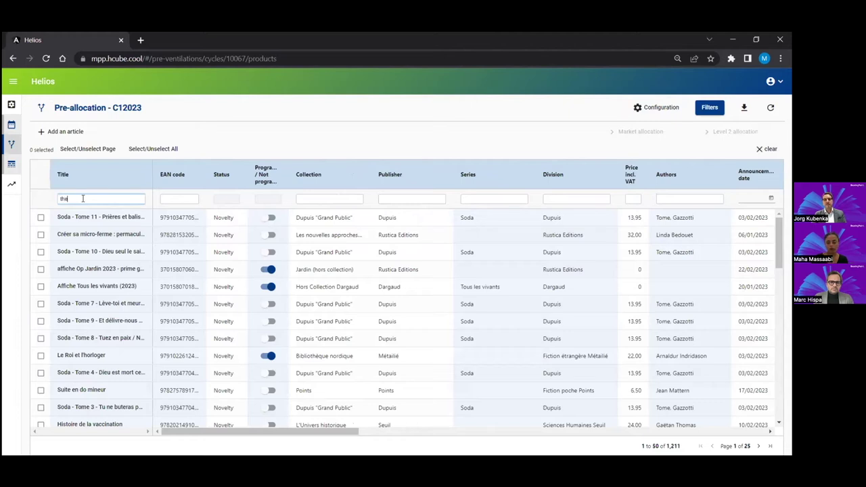
text(*)
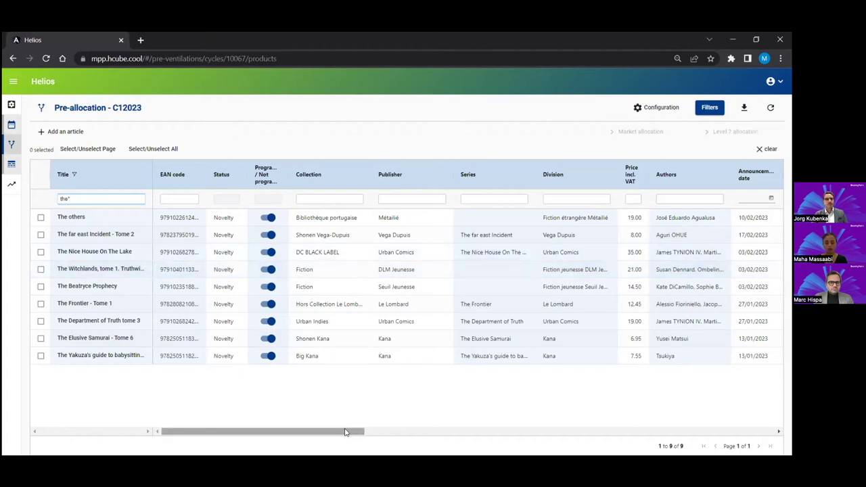
Open the first look-alike selection for the article The others and filter the candidates by its collection, Bibliothèque portugaise.
drag(345, 435, 607, 447)
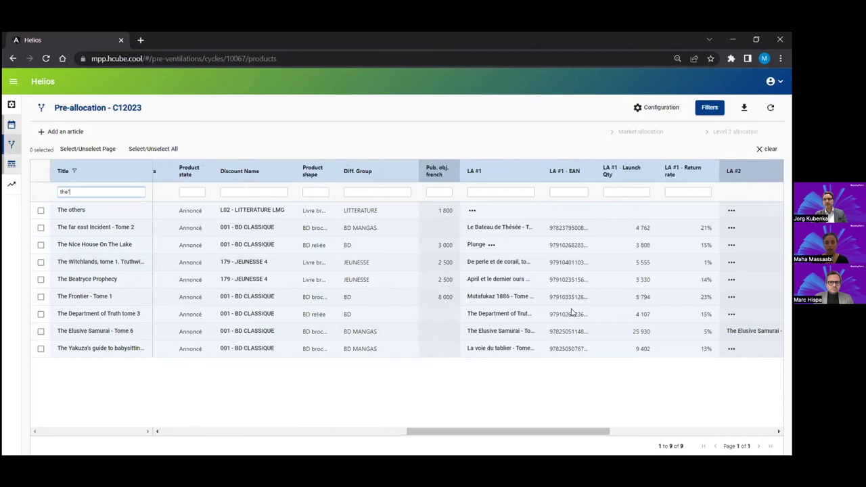
click(472, 211)
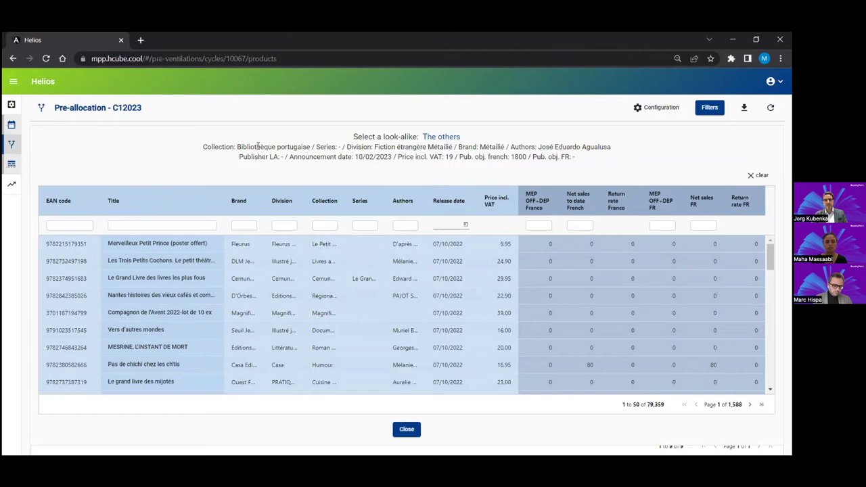
drag(236, 147, 309, 144)
key(ctrl+c)
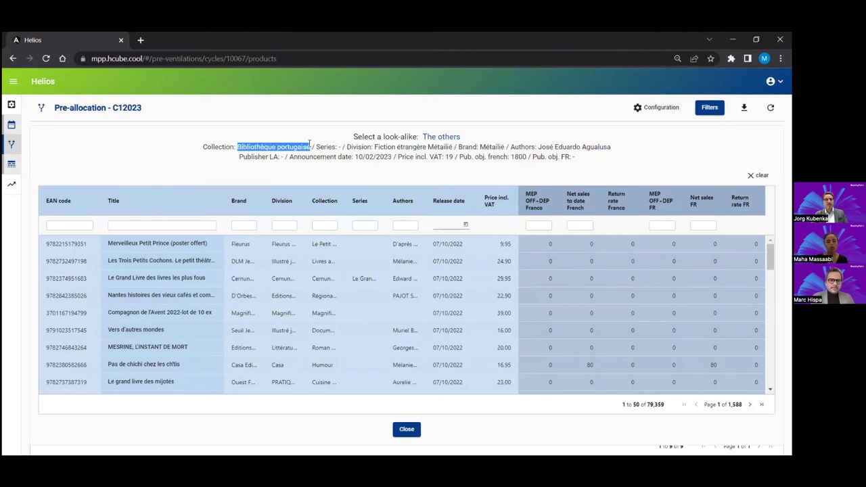
click(325, 226)
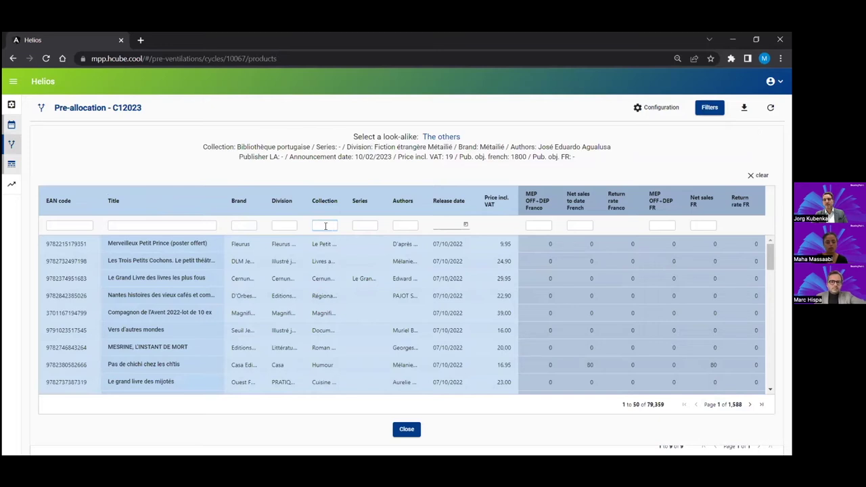
key(ctrl+v)
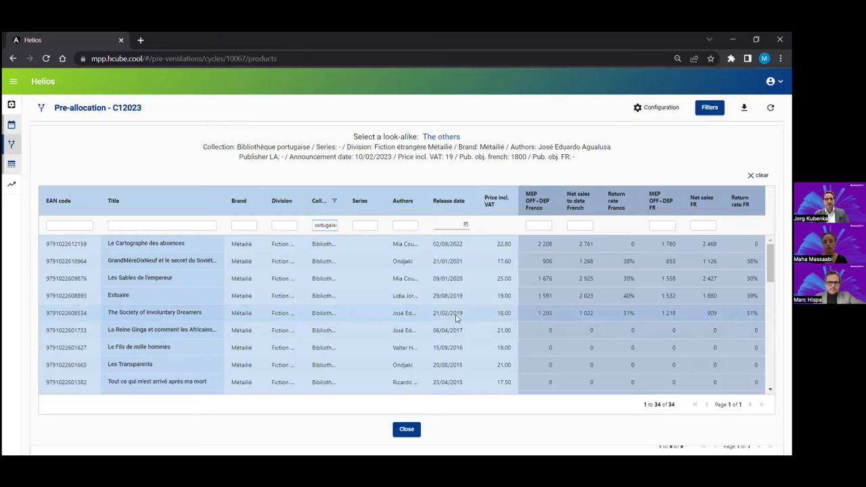
Save The Society of Involuntary Dreamers as the look-alike after reviewing its sales breakdown for France and GSS.
click(158, 316)
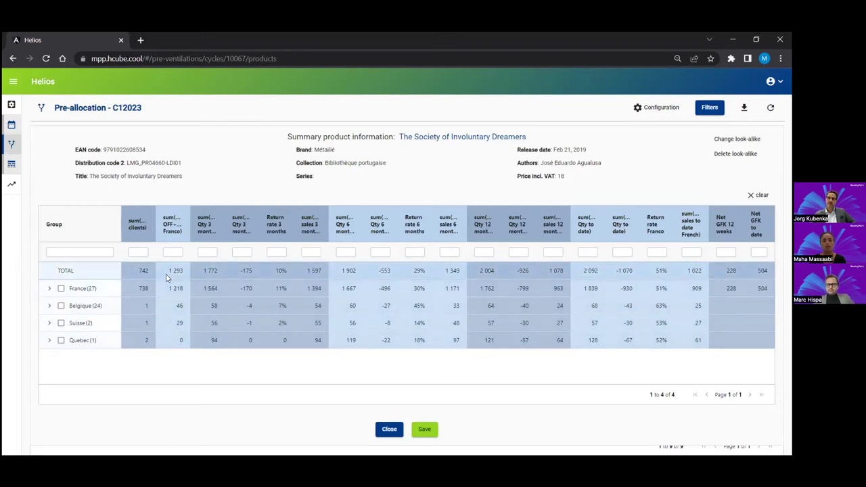
click(50, 289)
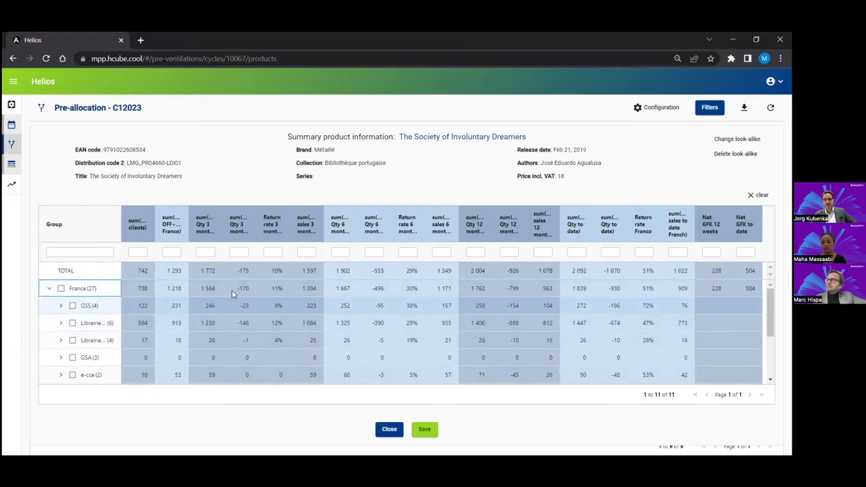
click(60, 306)
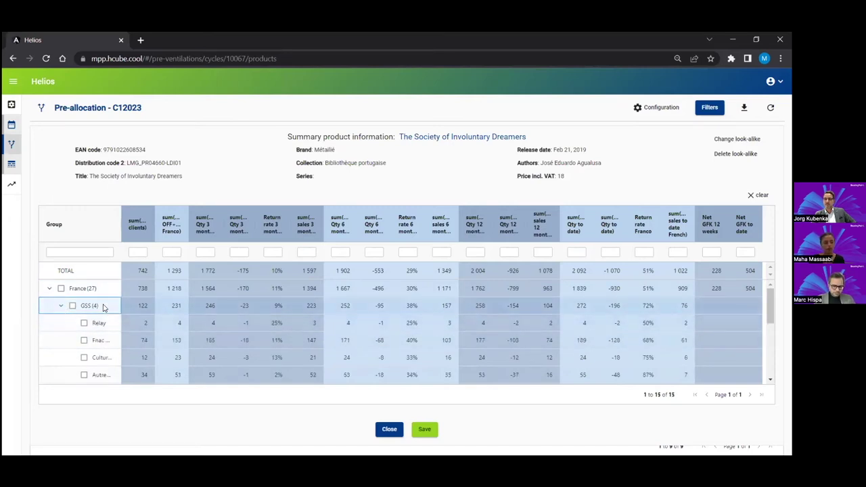
click(61, 306)
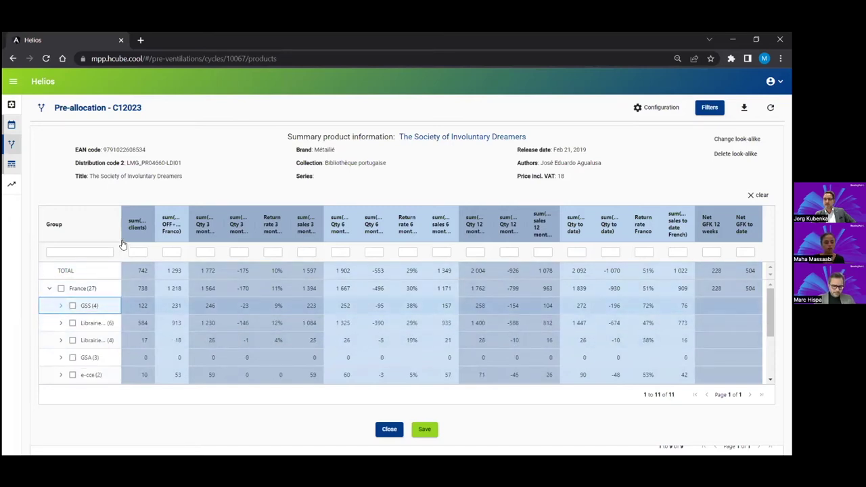
double_click(122, 228)
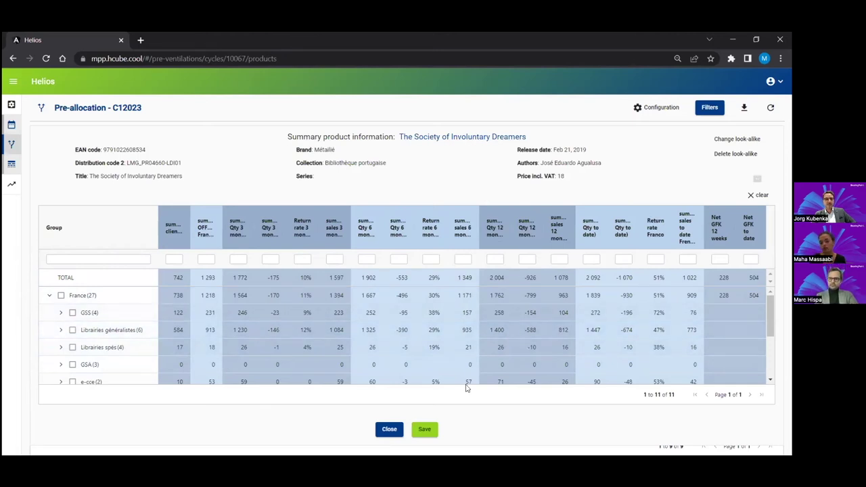
click(425, 430)
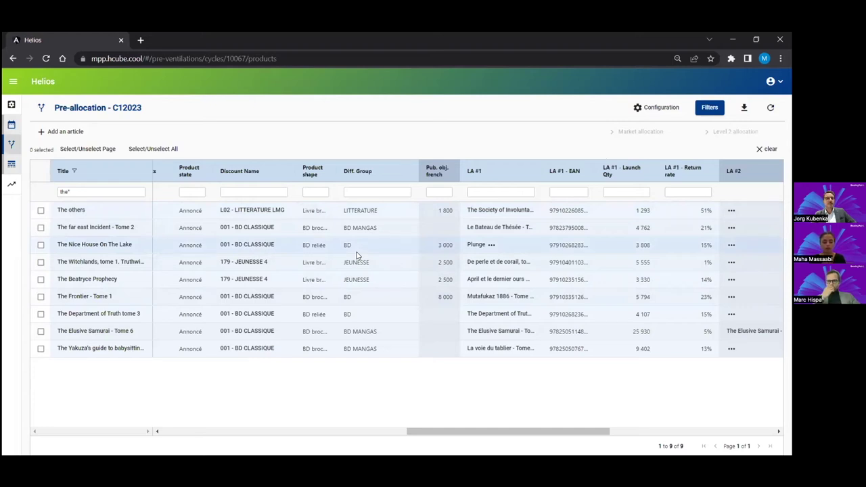
drag(429, 431, 344, 443)
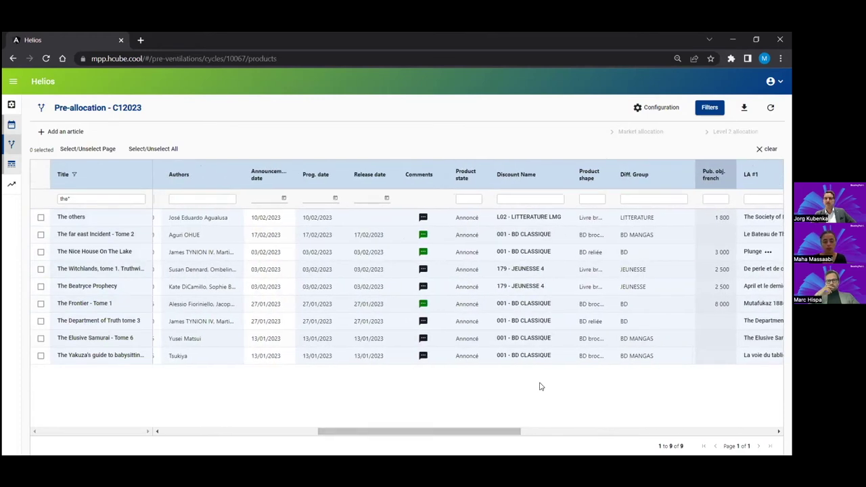
drag(386, 433, 369, 436)
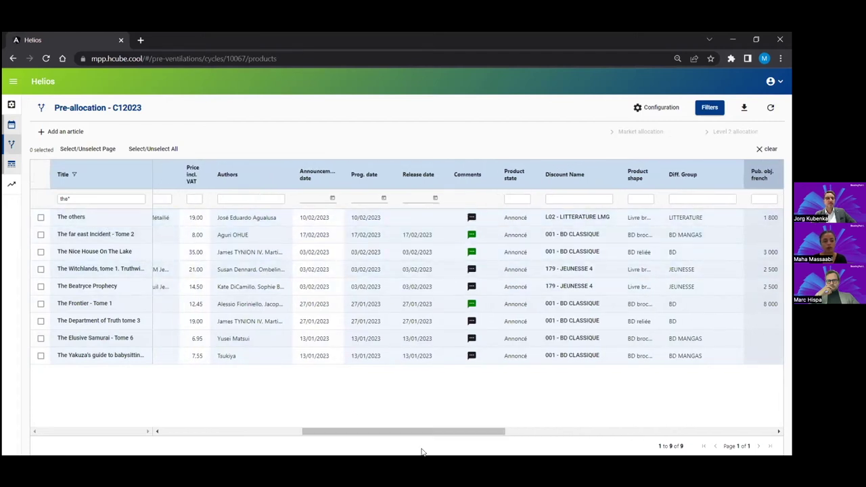
Set the French target launch quantity of the article The others to 3 000.
drag(410, 436, 530, 436)
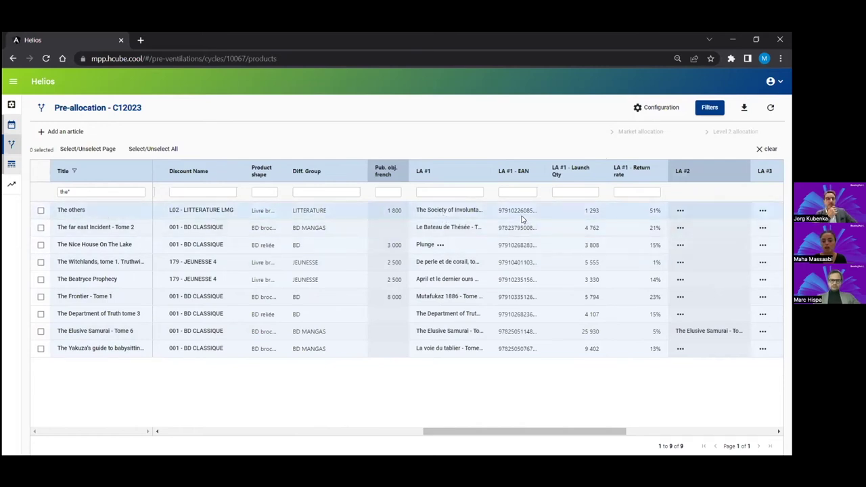
drag(561, 434, 646, 435)
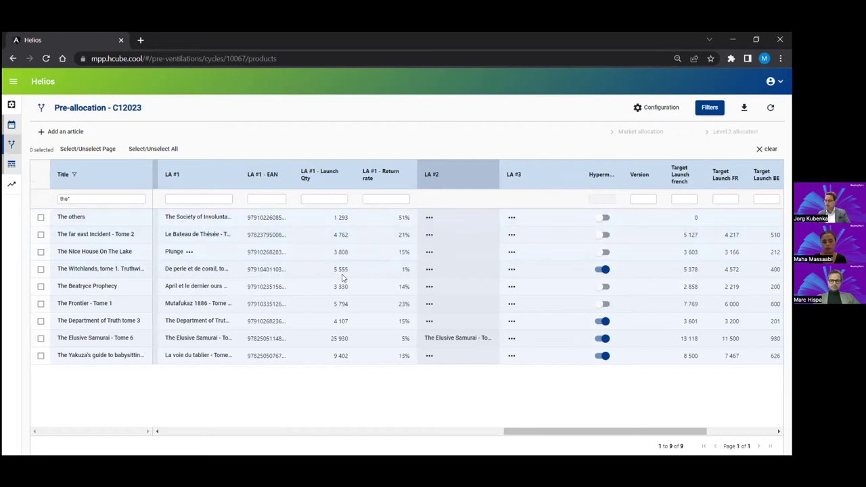
drag(525, 434, 592, 435)
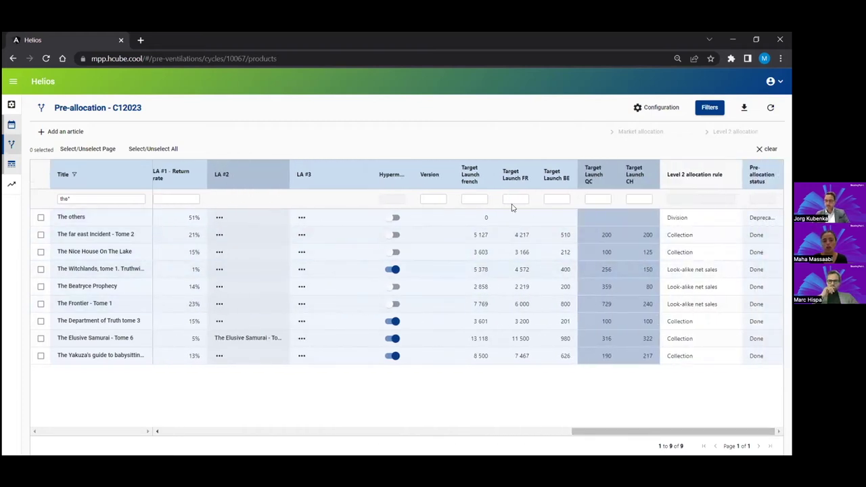
double_click(477, 220)
text(3 000)
key(Return)
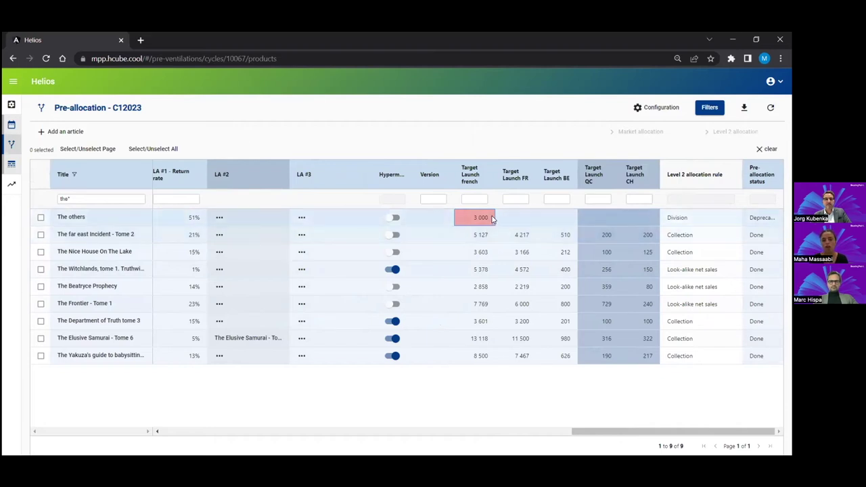
Launch the market allocation for The others and confirm the recalculation.
click(41, 218)
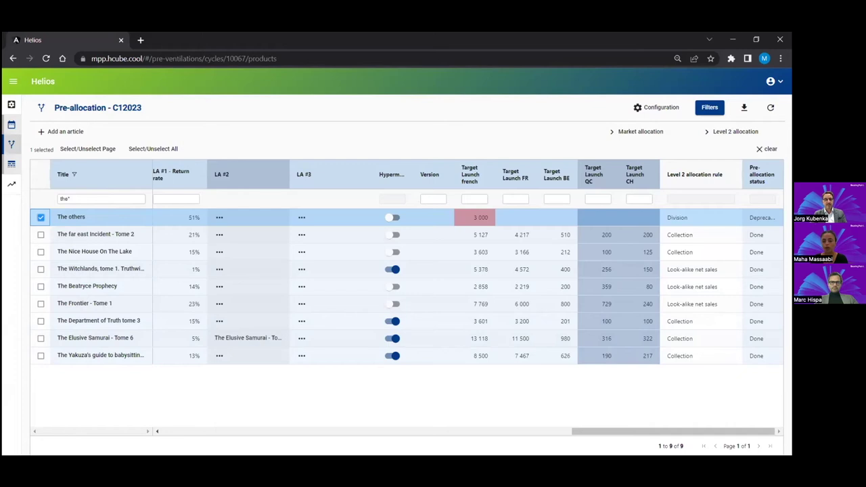
click(642, 133)
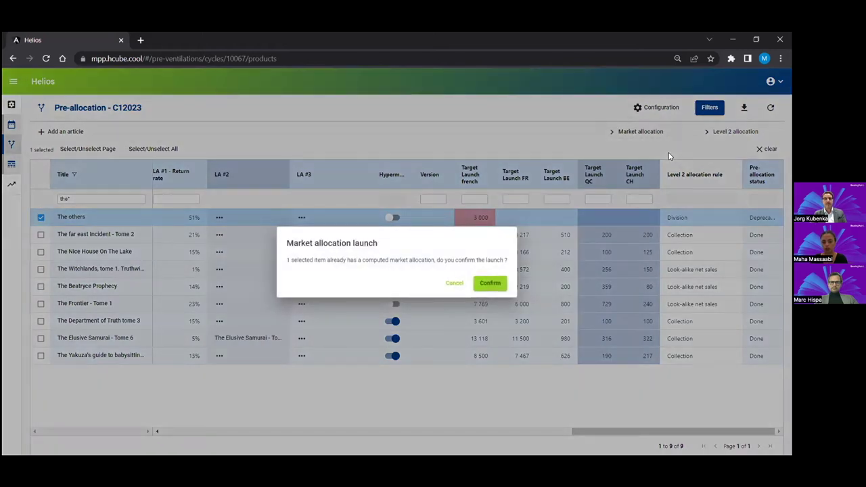
click(491, 284)
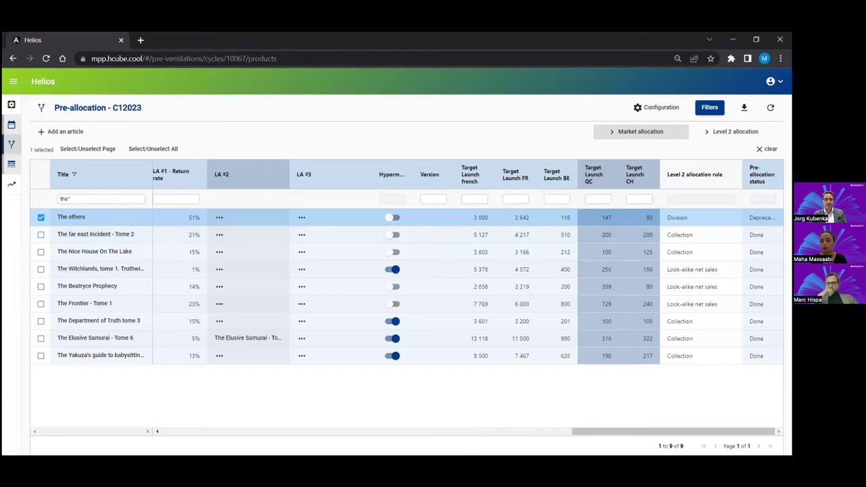
Review the level 2 allocation rule options for The others, keep division, and launch its level 2 allocation.
double_click(680, 218)
click(680, 218)
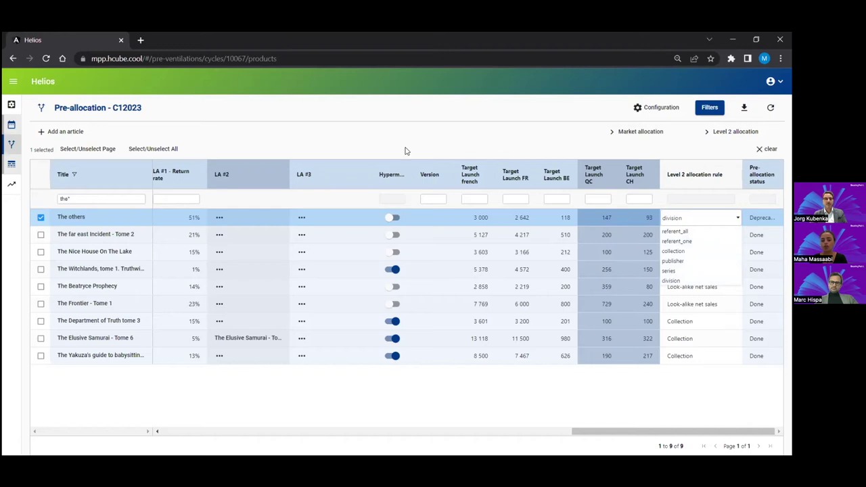
click(312, 140)
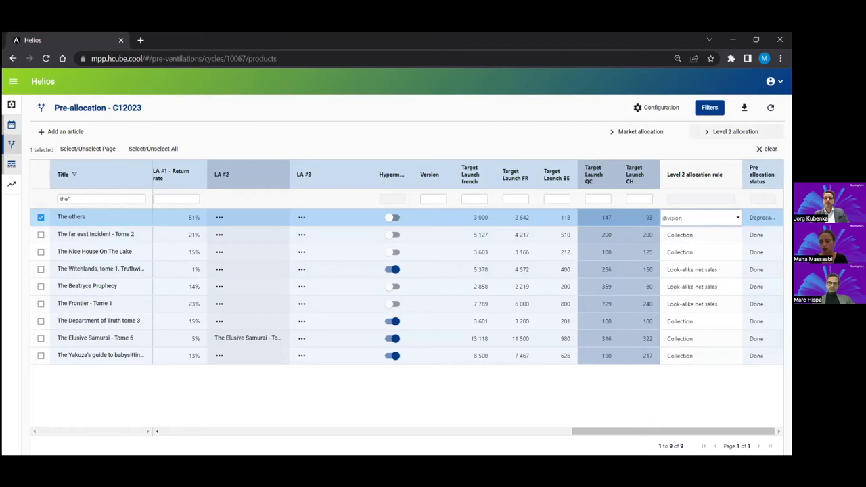
click(733, 131)
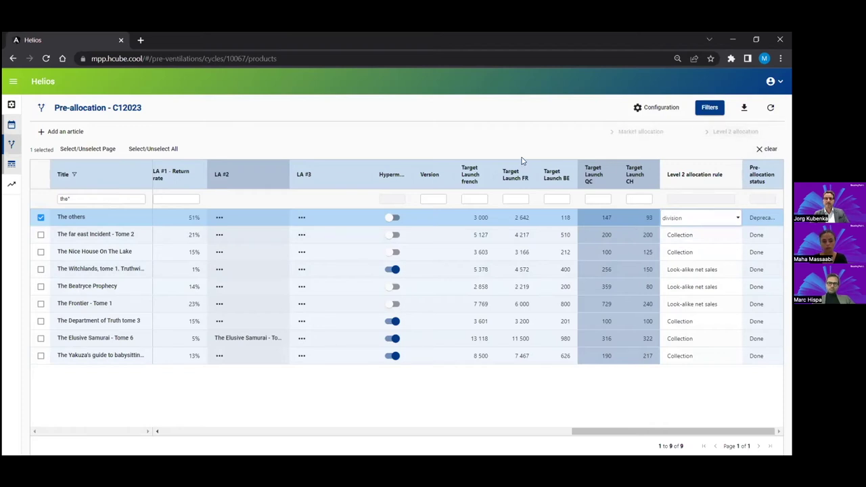
Open the pre-allocation details of The others, set the level 2 allocation rule to Publisher and launch the calculation.
click(76, 218)
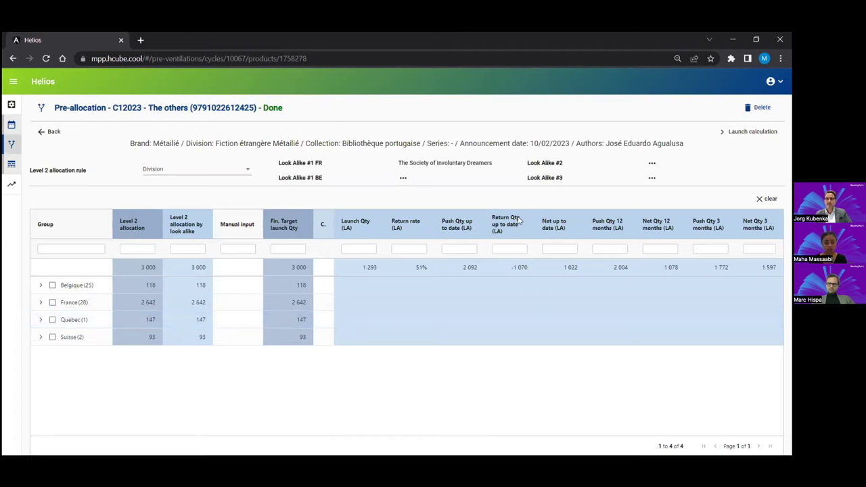
click(157, 172)
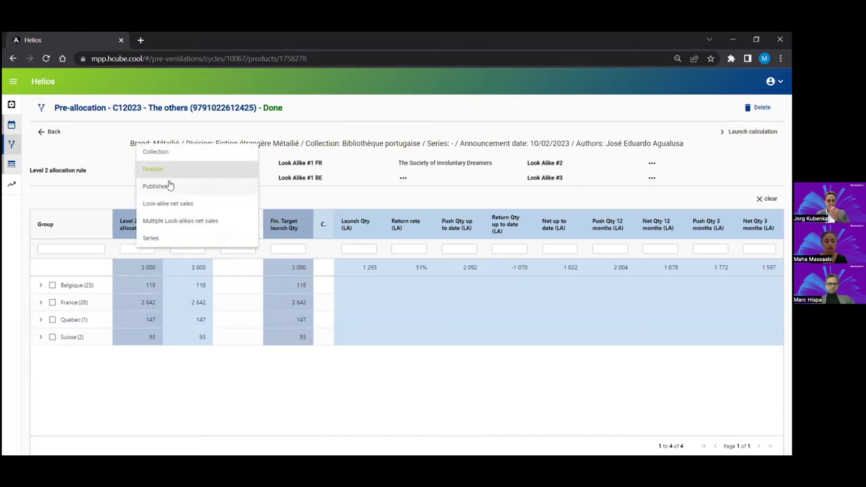
click(170, 187)
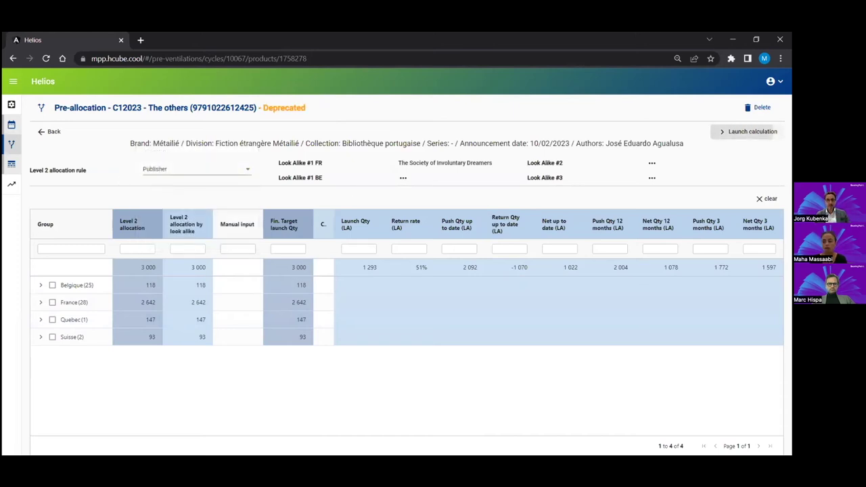
click(751, 131)
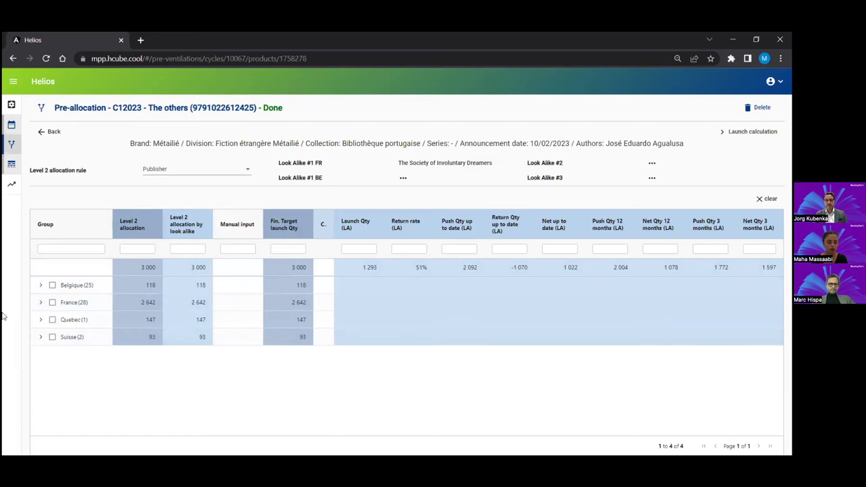
Enter a manual quantity of 100 for Amazon within France's e-cce group, widening the Group column, and return to the article list.
click(40, 304)
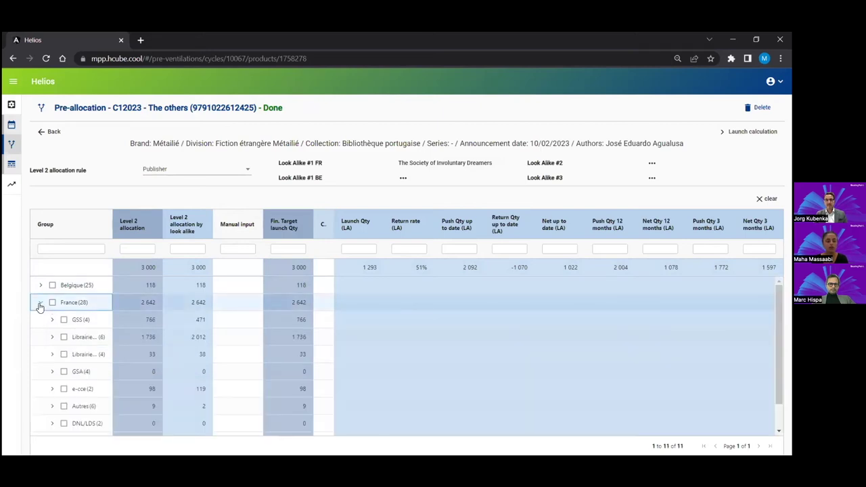
double_click(113, 224)
scroll(135, 369, down, 1)
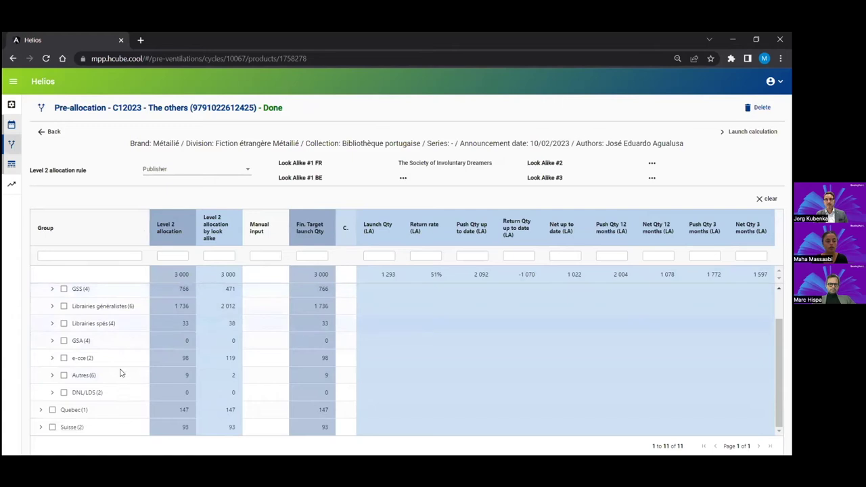
click(52, 359)
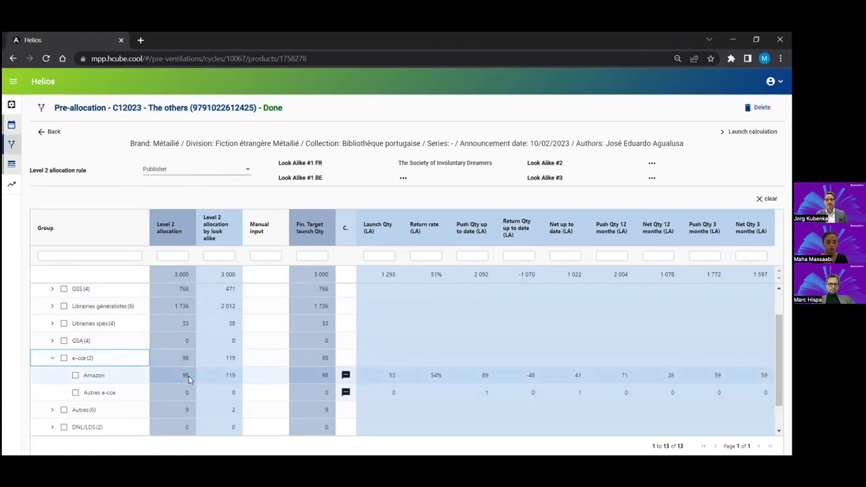
click(260, 381)
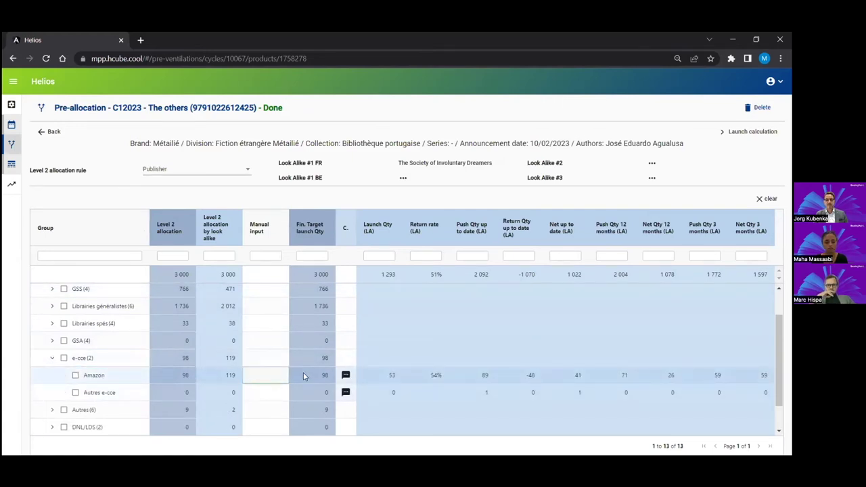
text(100)
key(Return)
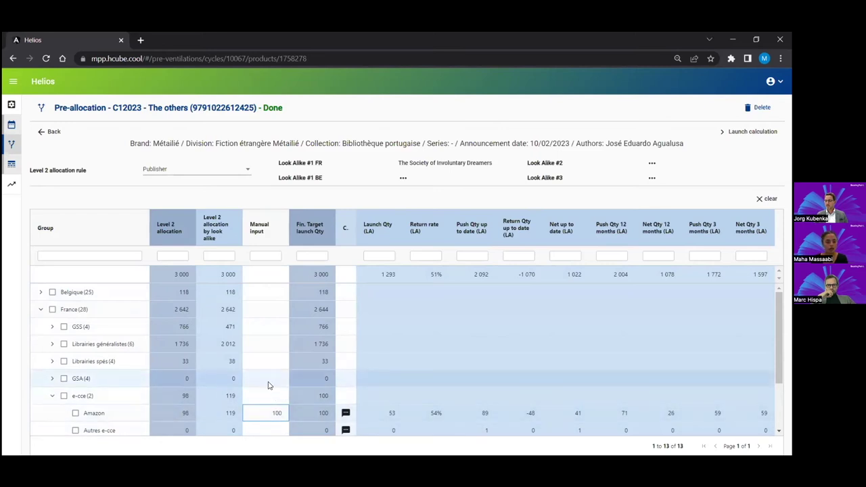
scroll(278, 377, down, 2)
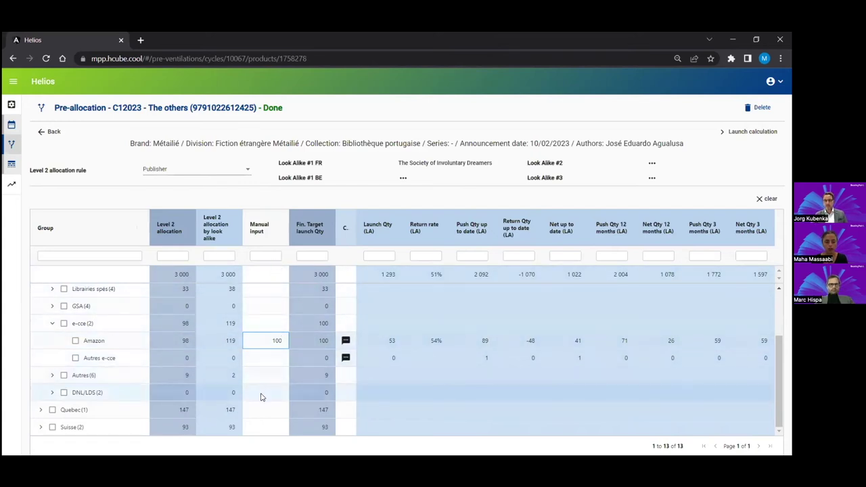
scroll(264, 404, up, 1)
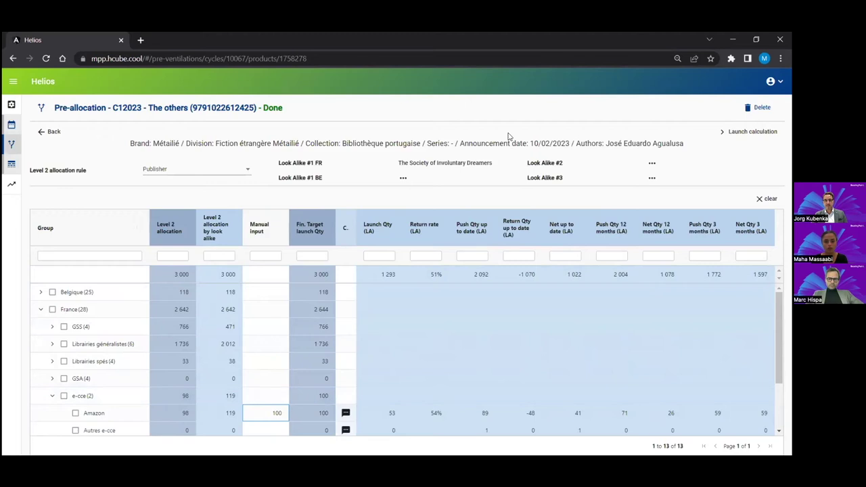
click(52, 133)
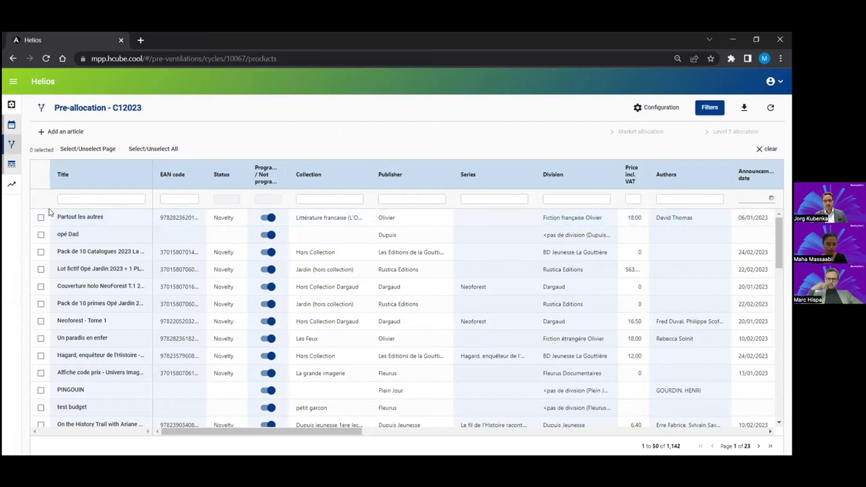
Try the bulk selection of articles for the current page and for all pages, and clear the selection.
click(92, 150)
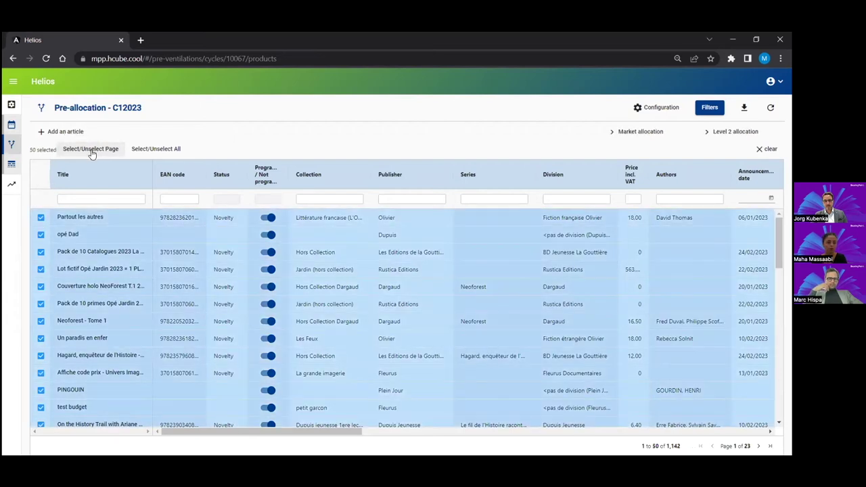
click(150, 148)
click(156, 149)
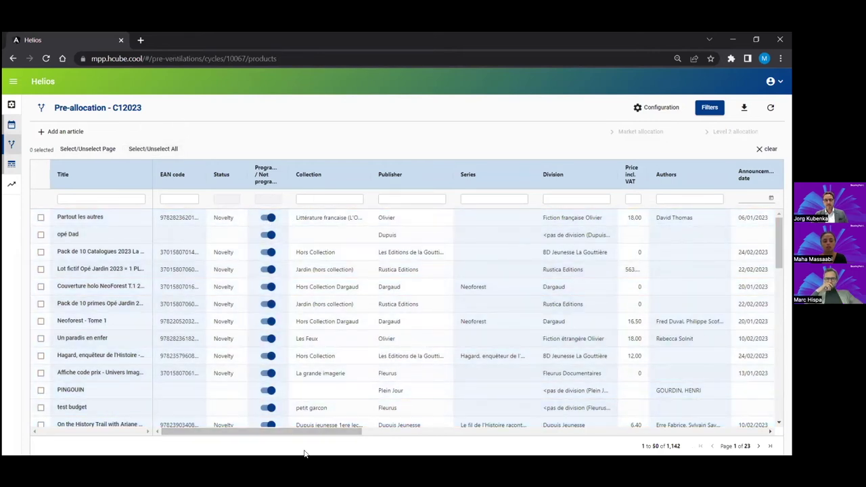
Add the Sales Status and Sales group columns to the article table's displayed columns.
drag(303, 433, 309, 433)
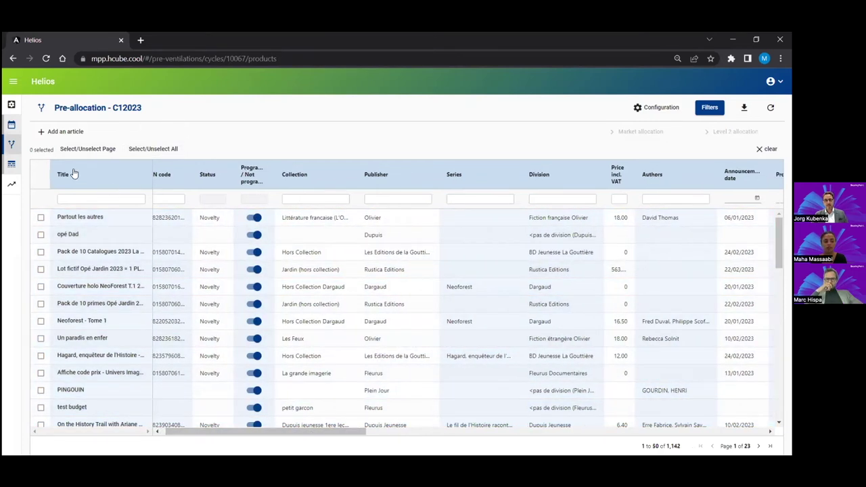
drag(293, 436, 465, 438)
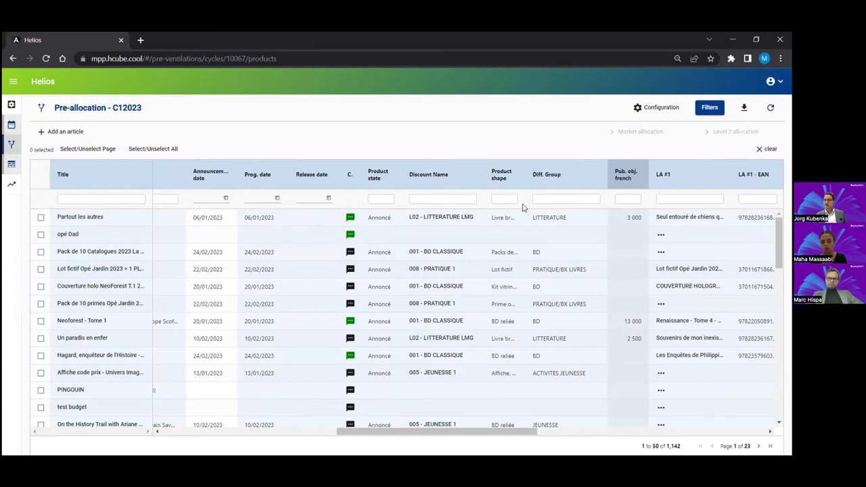
drag(410, 436, 237, 433)
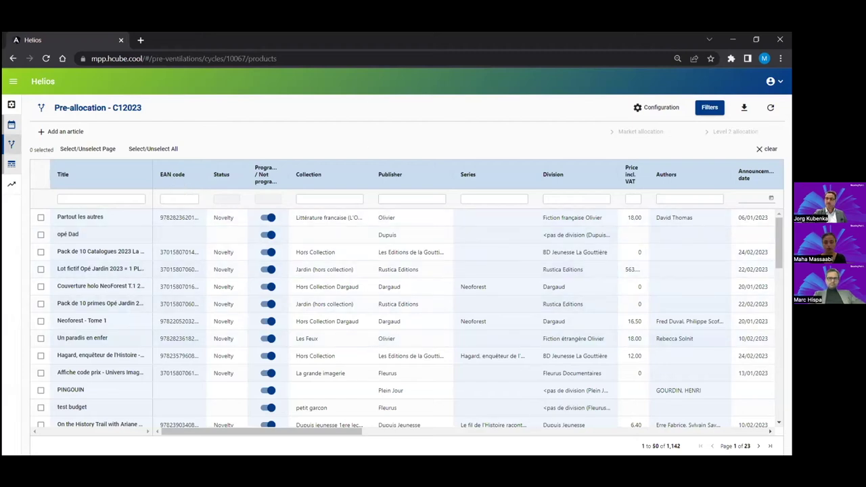
click(663, 110)
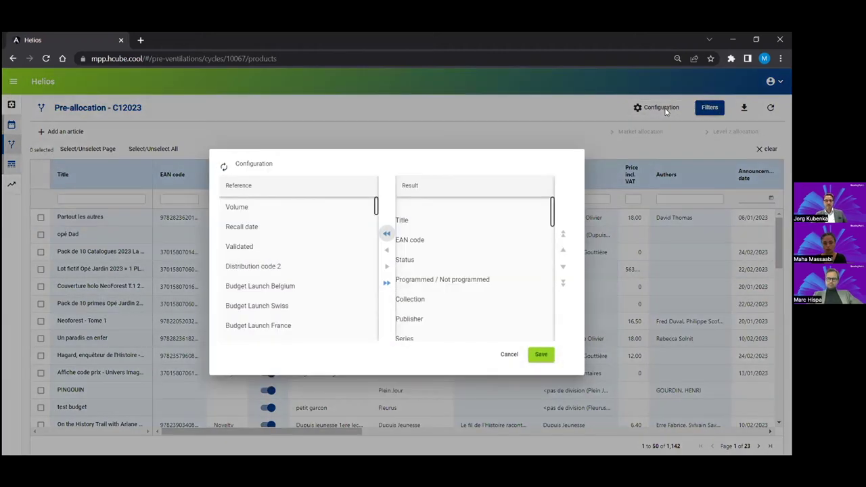
scroll(487, 302, down, 3)
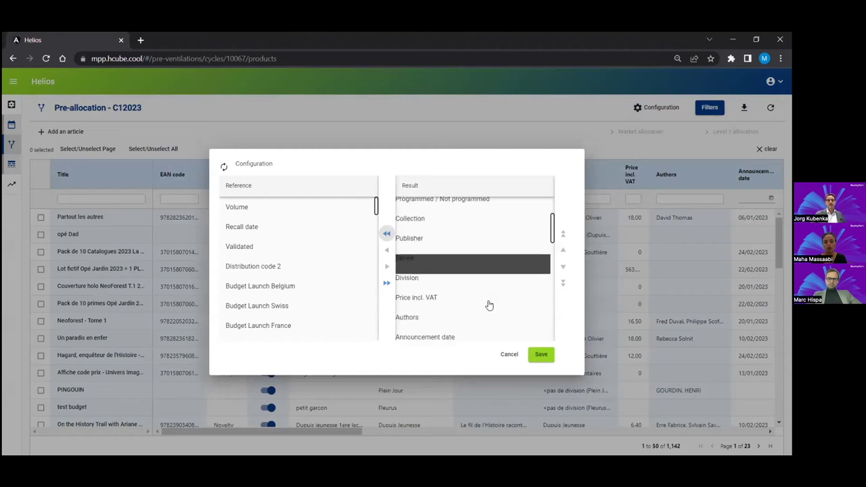
scroll(298, 318, down, 5)
scroll(306, 325, down, 8)
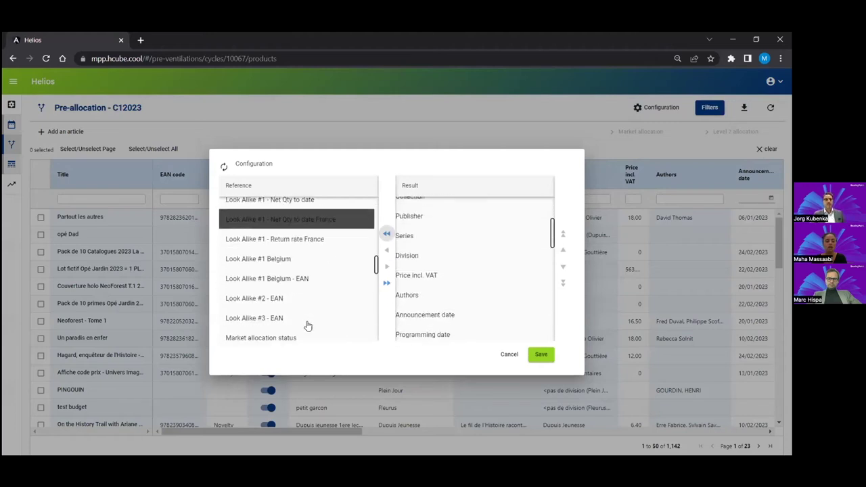
click(276, 270)
double_click(275, 274)
double_click(271, 285)
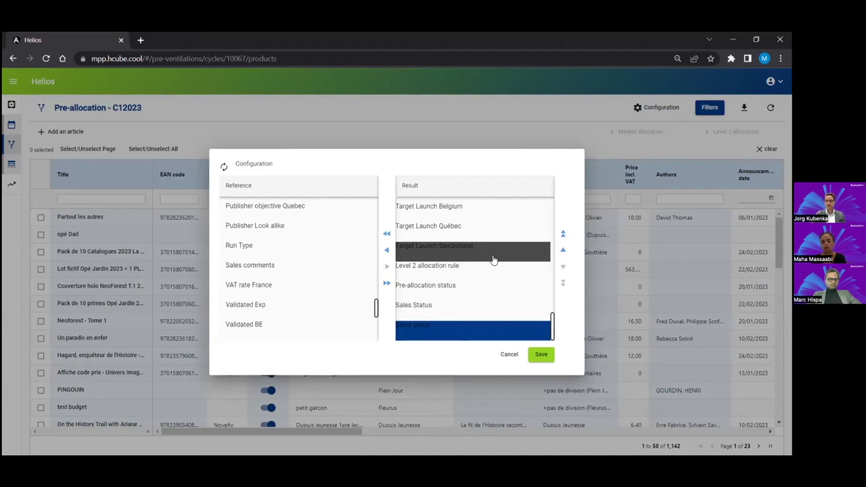
Move the Sales group column up four positions, ahead of Target Launch Switzerland, and save the column configuration.
click(563, 252)
click(563, 252)
click(563, 252)
click(563, 252)
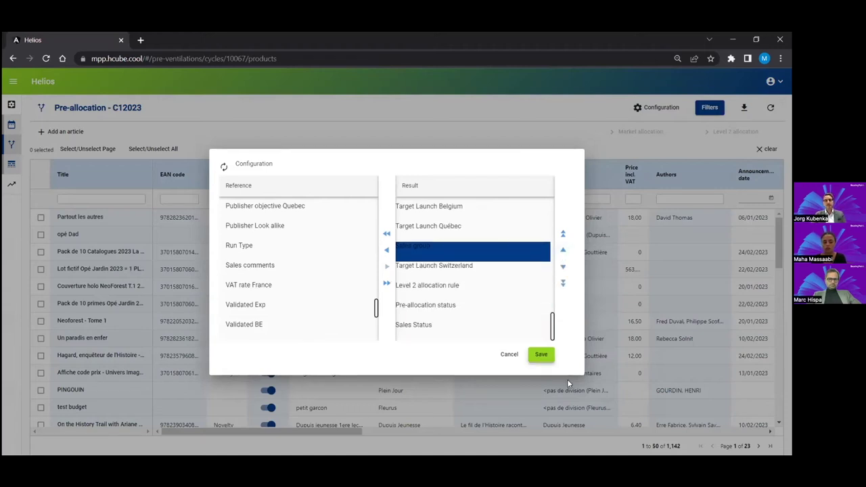
click(541, 354)
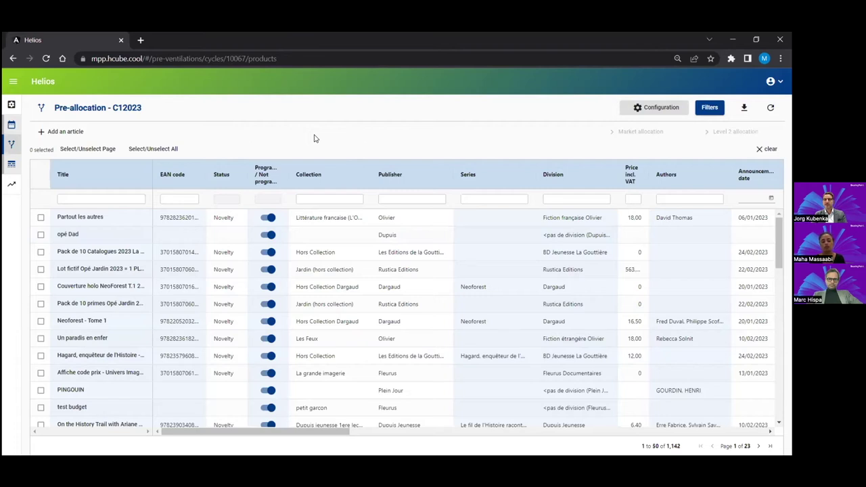
click(12, 105)
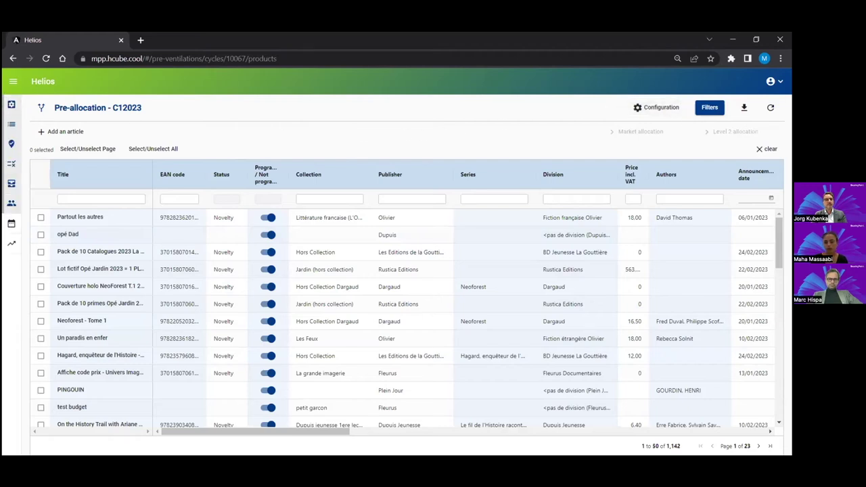
mouse_move(299, 433)
mouse_down()
mouse_move(323, 435)
mouse_move(301, 433)
mouse_up()
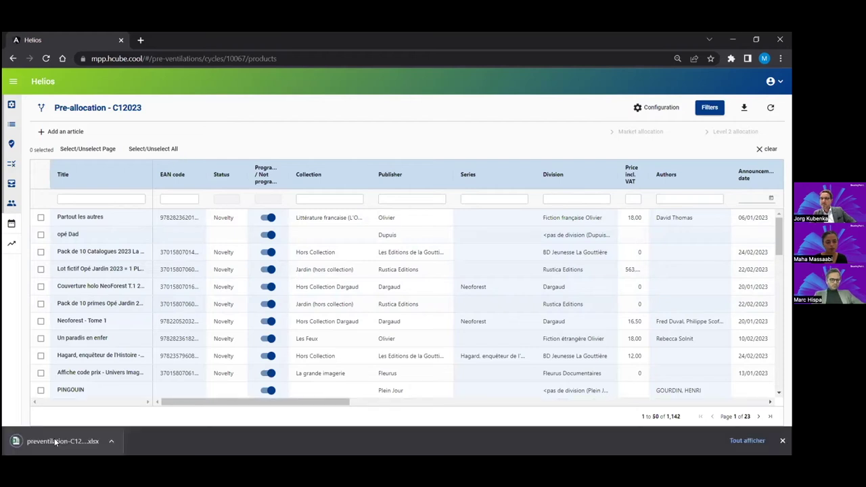
Open the downloaded preventilation-C12 Excel export of the pre-allocation article list.
click(55, 440)
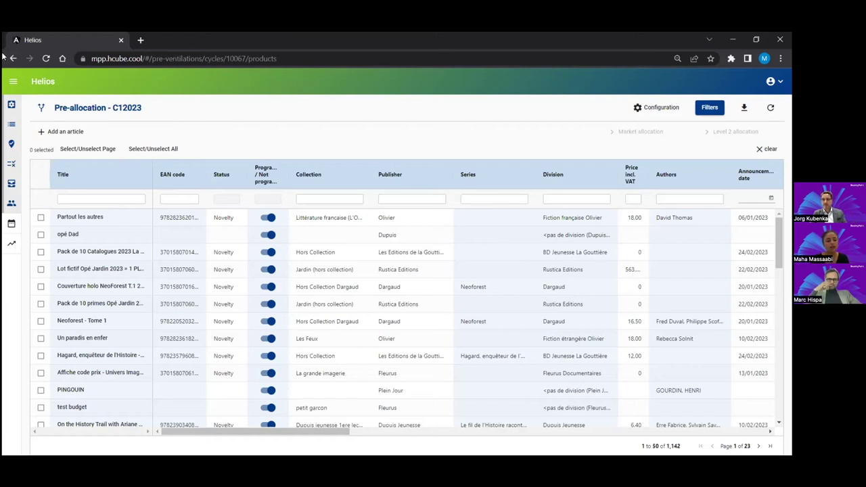
Go to the PoS allocation of cycle C12023, filter the titles by "the", and open the article The others.
click(13, 82)
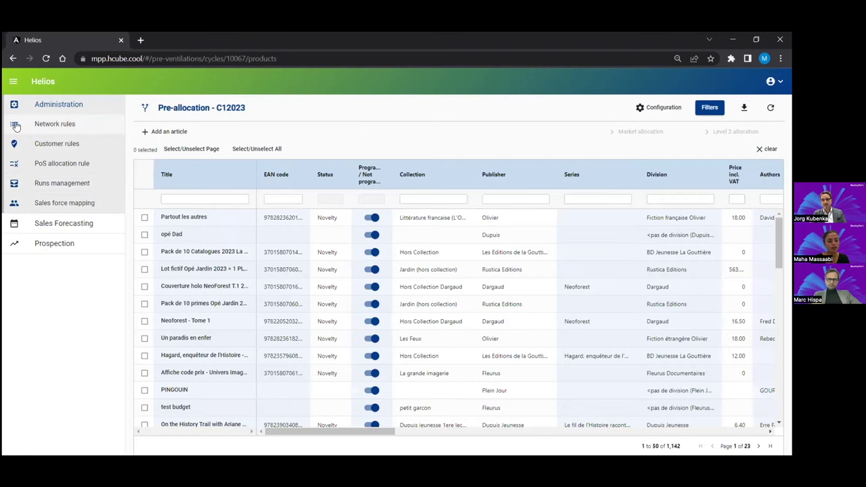
click(27, 105)
click(54, 125)
click(63, 164)
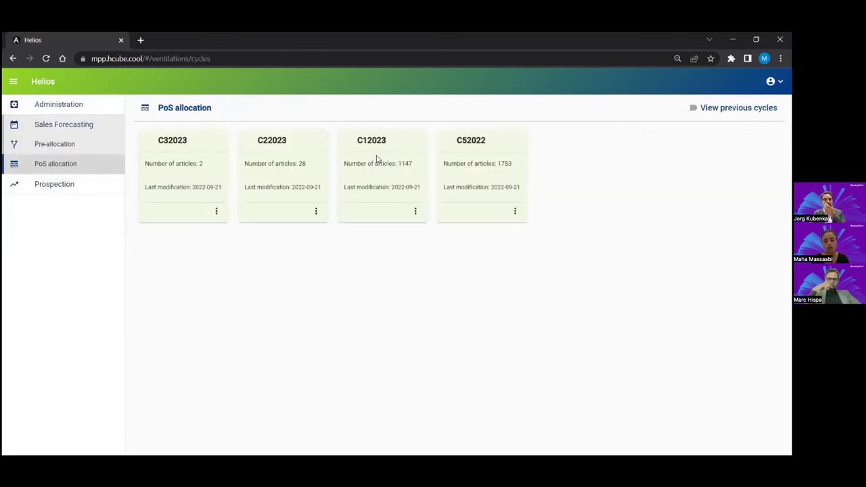
click(375, 161)
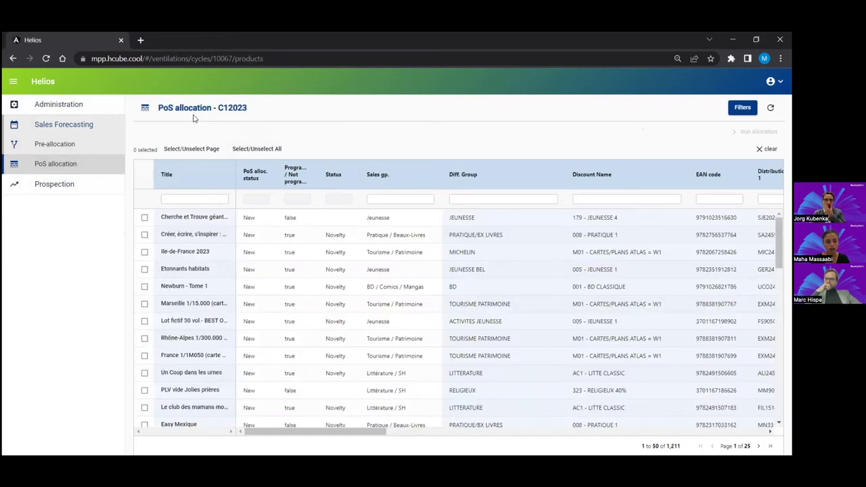
click(197, 199)
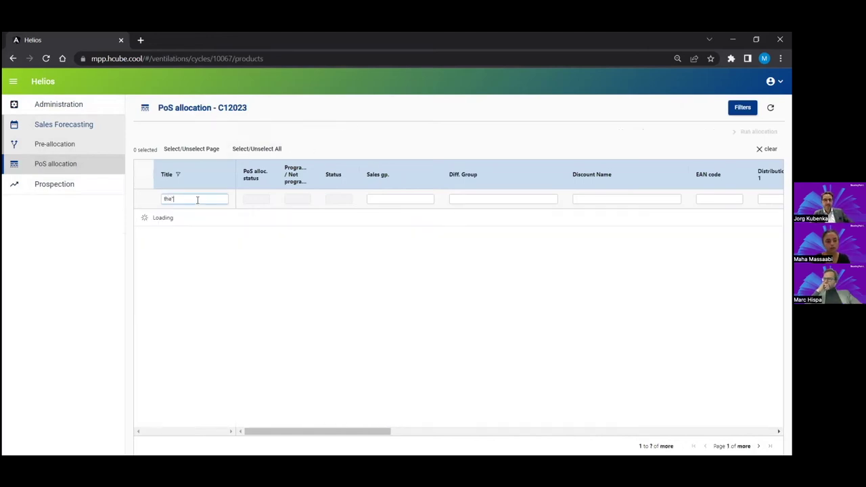
click(181, 357)
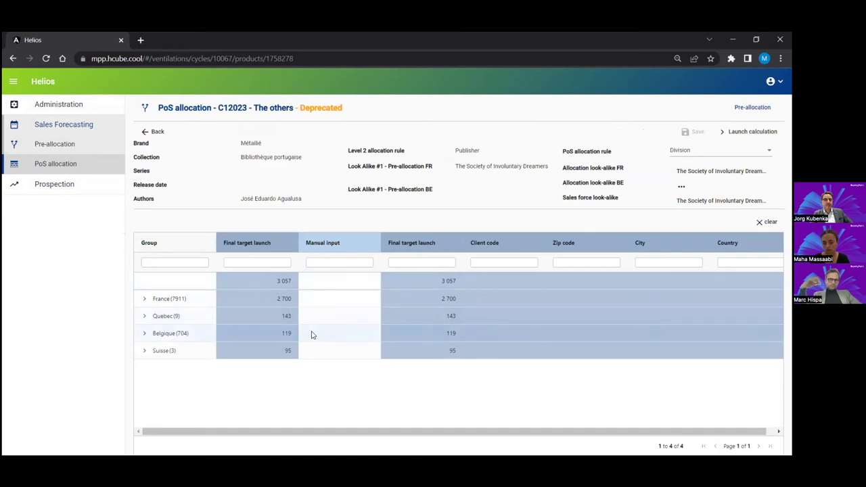
Expand France and its Librairies généralistes group, widen the Group column to show full names, and collapse Librairies généralistes again.
click(144, 300)
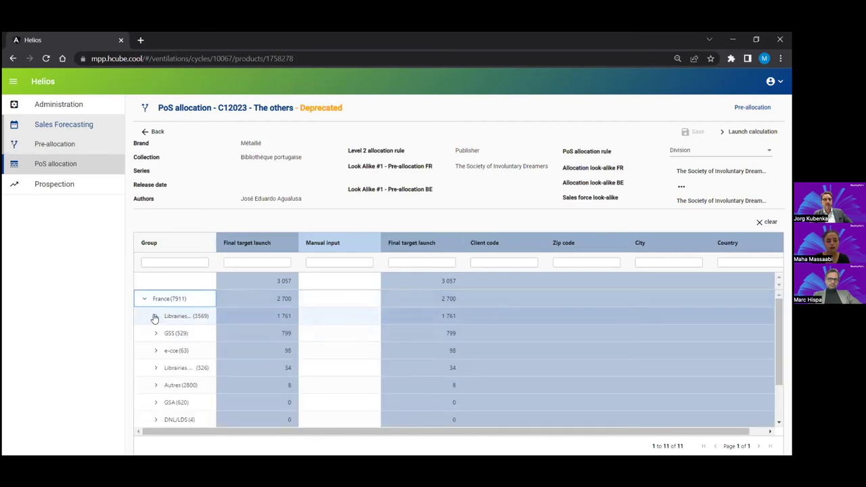
click(155, 317)
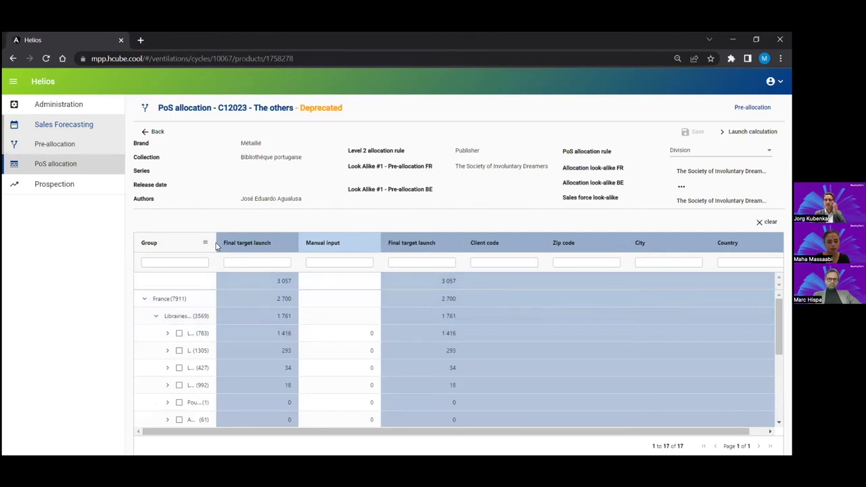
drag(217, 246, 293, 247)
click(157, 317)
scroll(163, 382, down, 1)
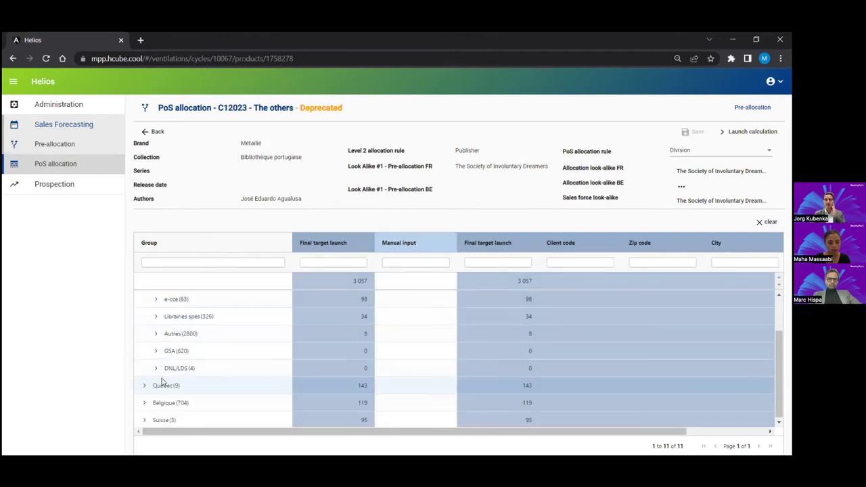
Expand France's e-cce group down to Amazon, fit the Group column to its content, and examine the target launch per point of sale.
scroll(158, 383, up, 2)
click(156, 349)
click(167, 366)
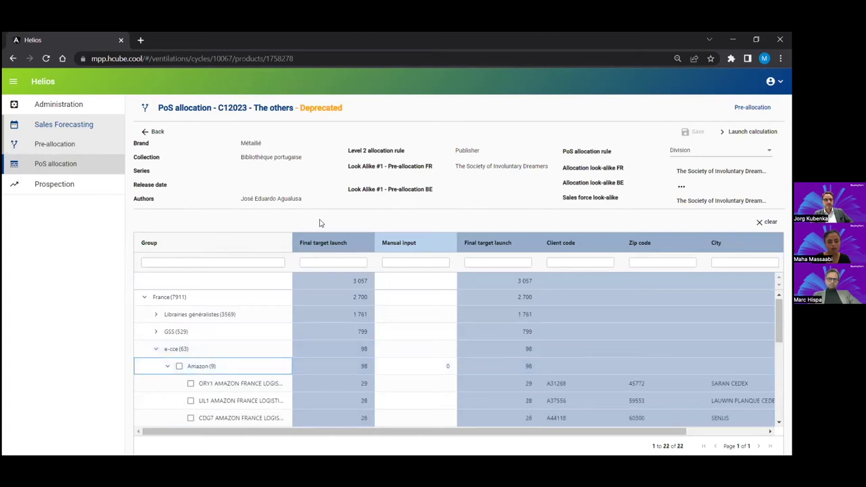
click(294, 246)
double_click(292, 242)
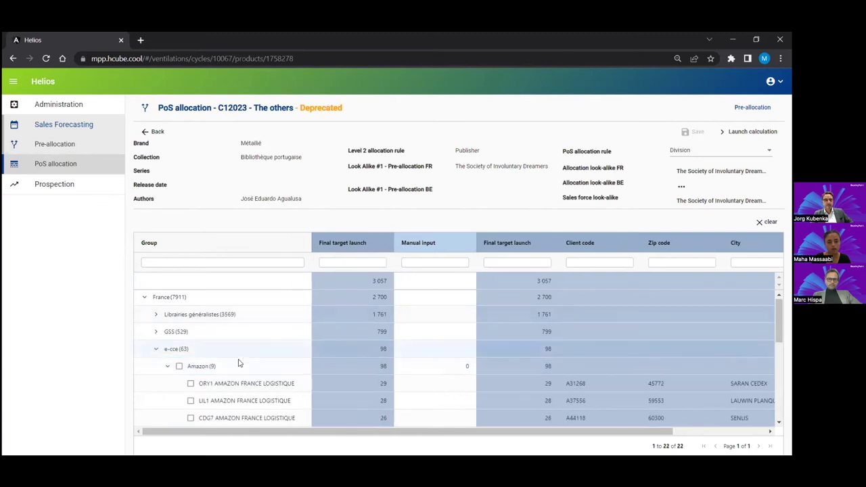
scroll(218, 382, down, 1)
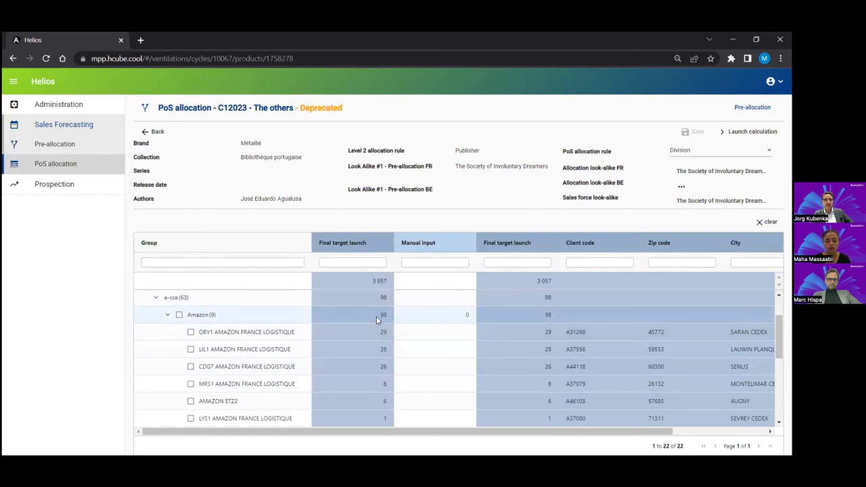
scroll(338, 420, down, 1)
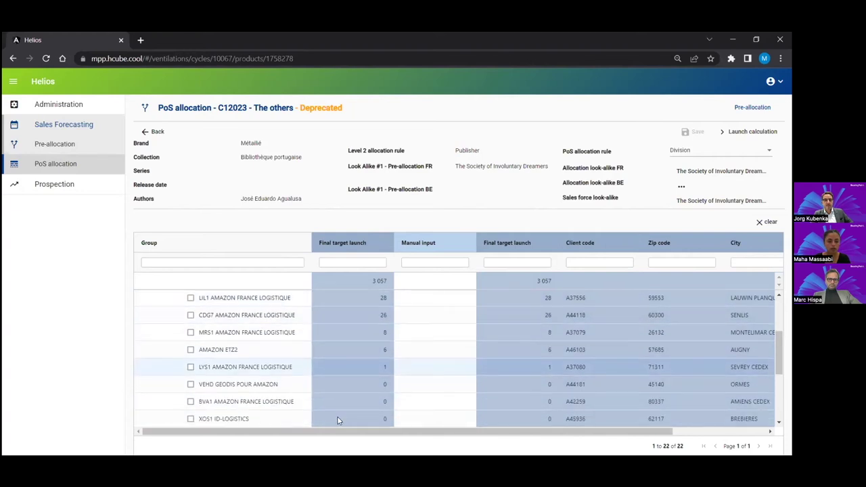
scroll(336, 376, down, 1)
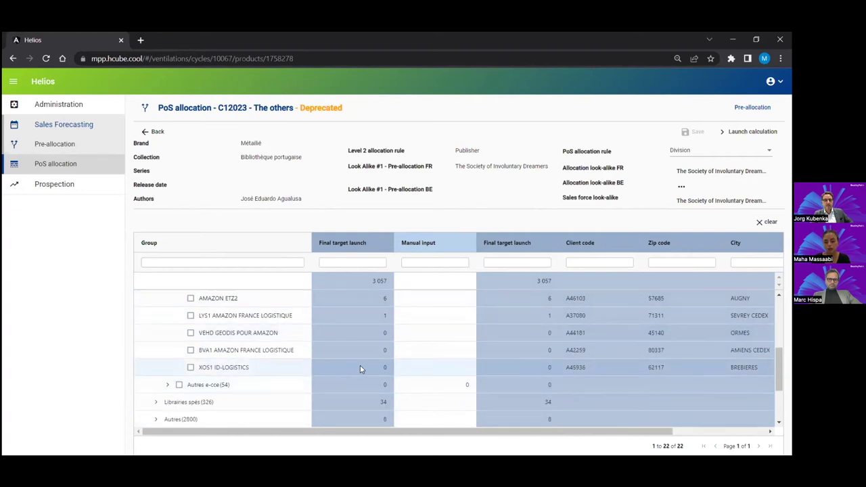
scroll(360, 368, up, 1)
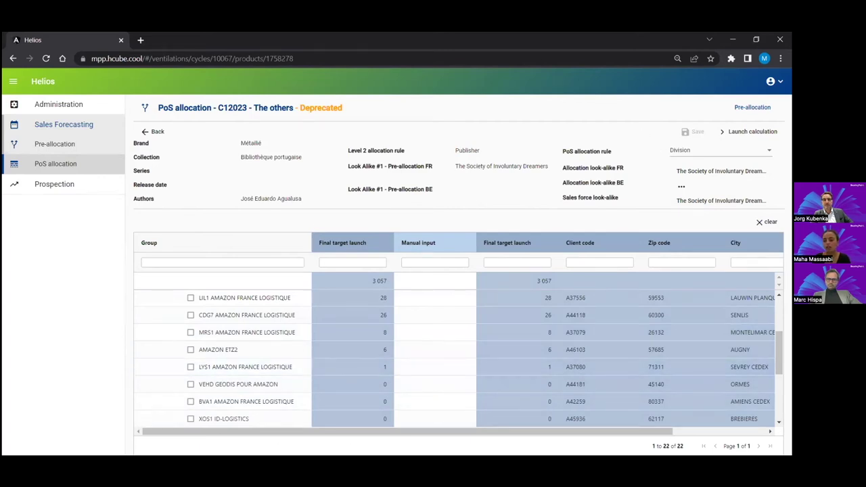
Try Collection as the PoS allocation rule of The others, set the rule to Publisher, and return to the article list.
click(718, 150)
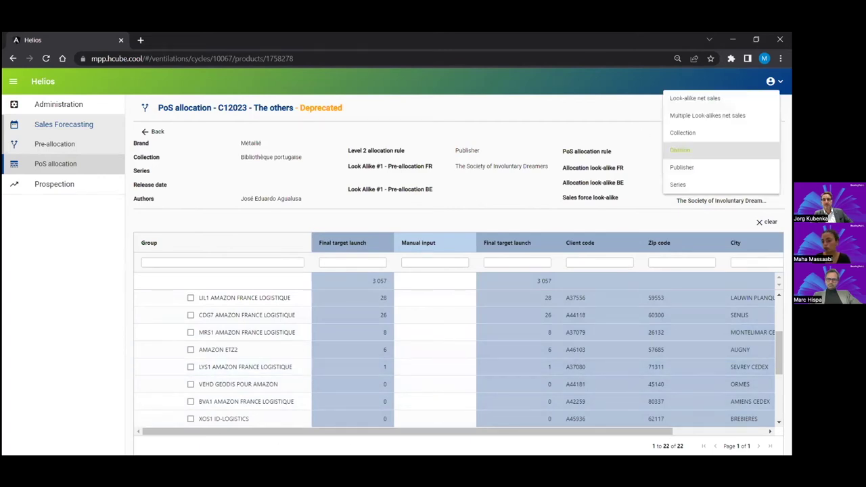
click(686, 133)
key(Return)
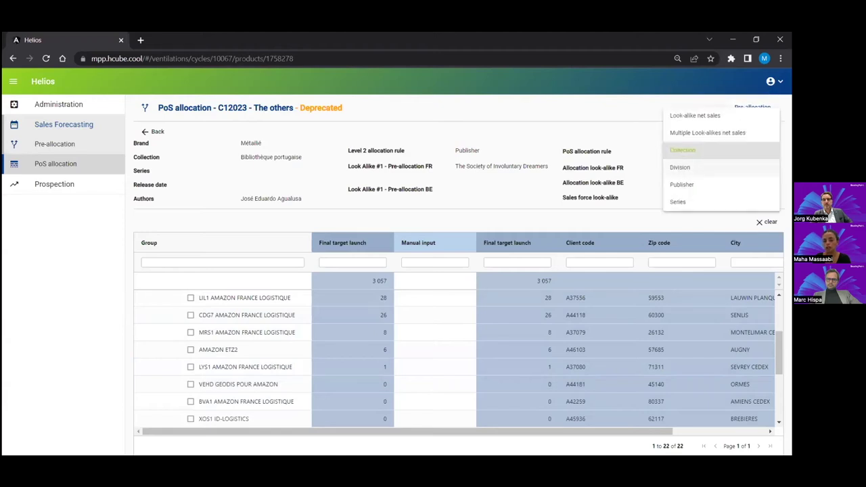
key(Return)
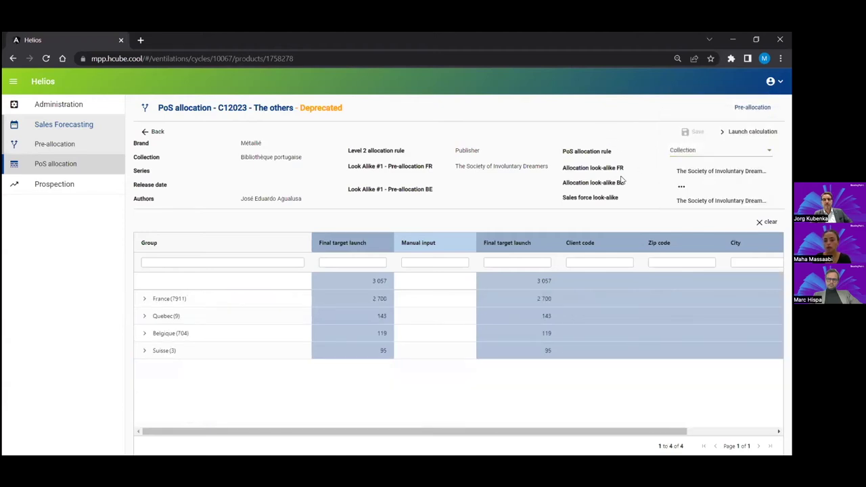
key(Down)
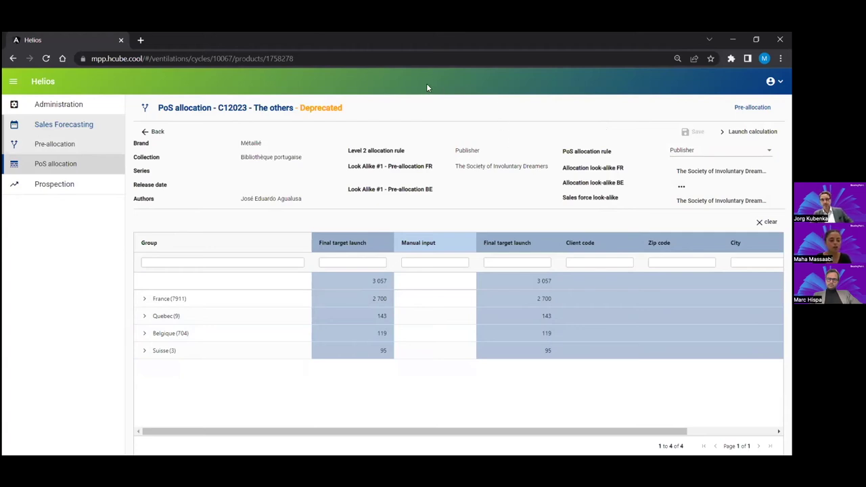
click(157, 133)
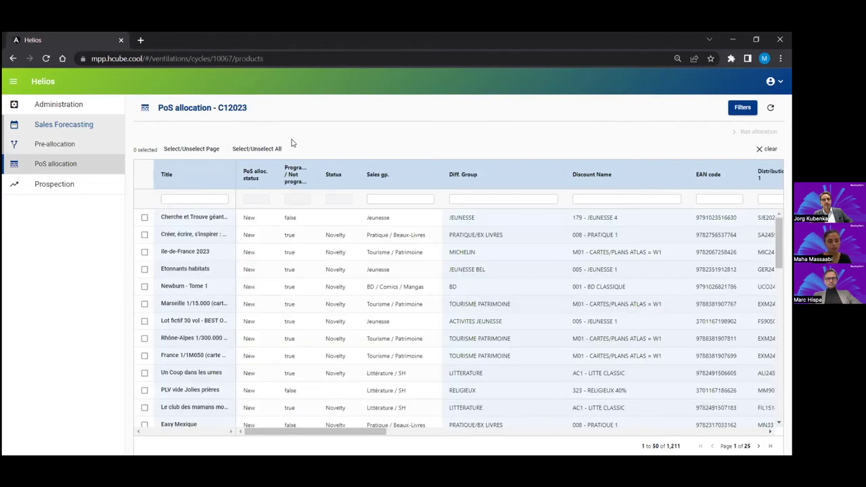
Open the Network rules administration and examine the weeks, minimal targets, and trend calculation methods for the French and Belgian channels.
click(60, 106)
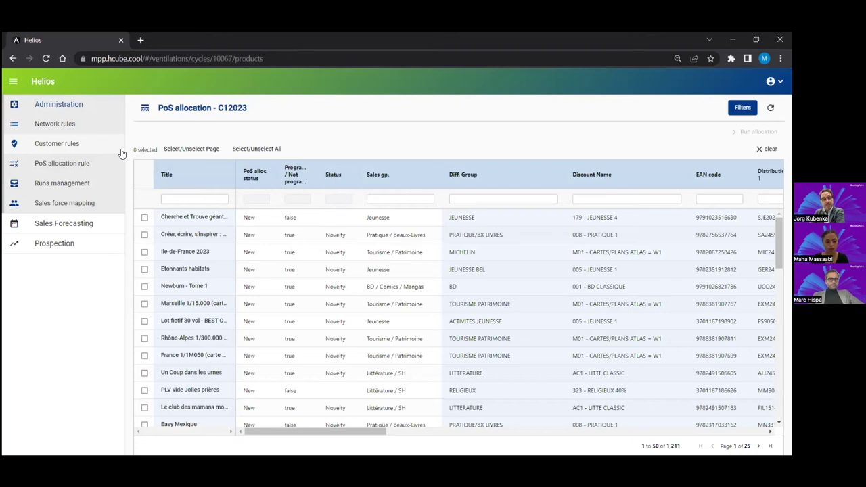
click(63, 129)
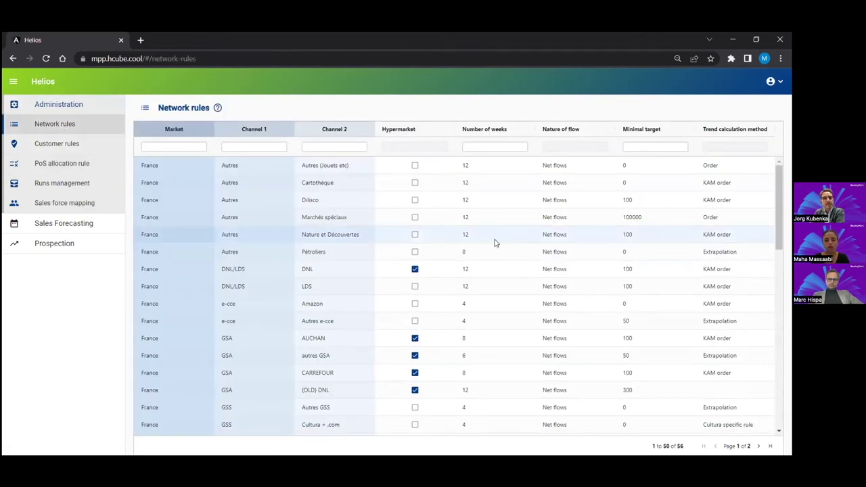
scroll(330, 183, down, 3)
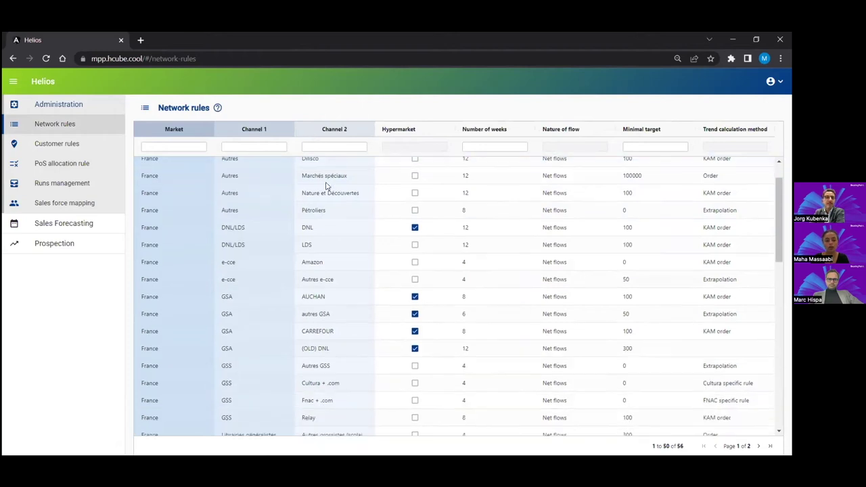
scroll(339, 223, down, 1)
scroll(381, 286, down, 2)
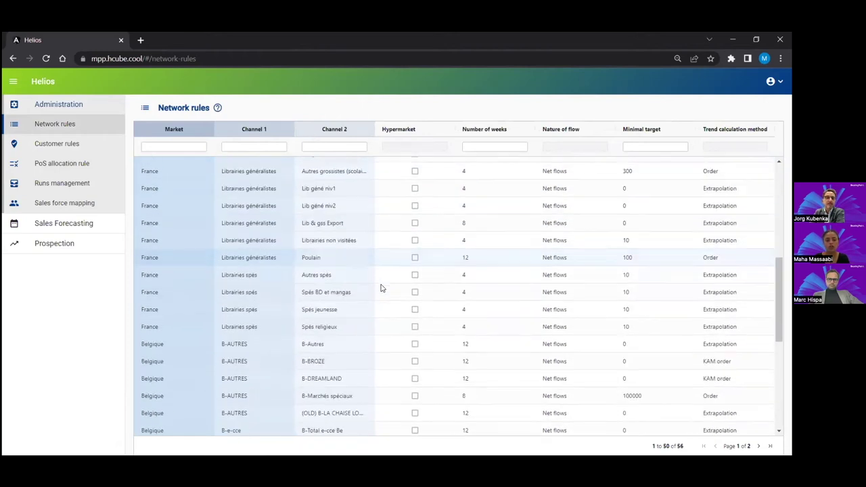
scroll(384, 373, down, 1)
scroll(384, 373, down, 1)
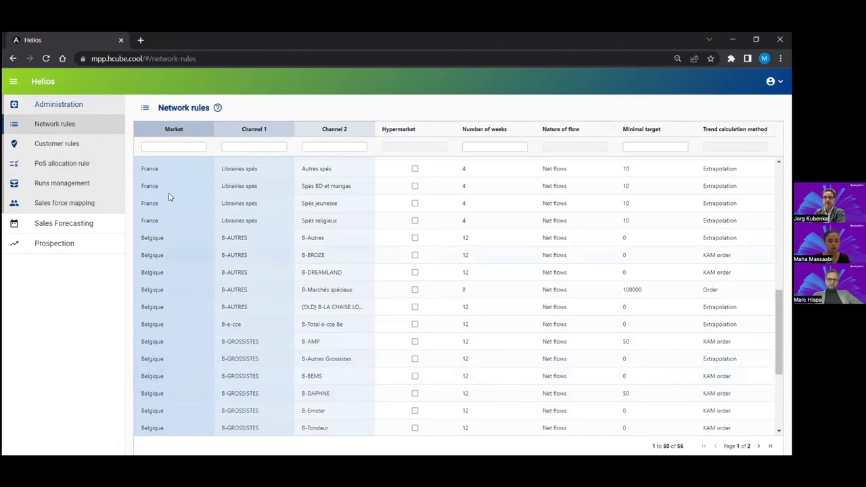
In the Customer rules, set the Level 2 of the B-Autres GSA client in the third row to Autres e-cce.
click(60, 149)
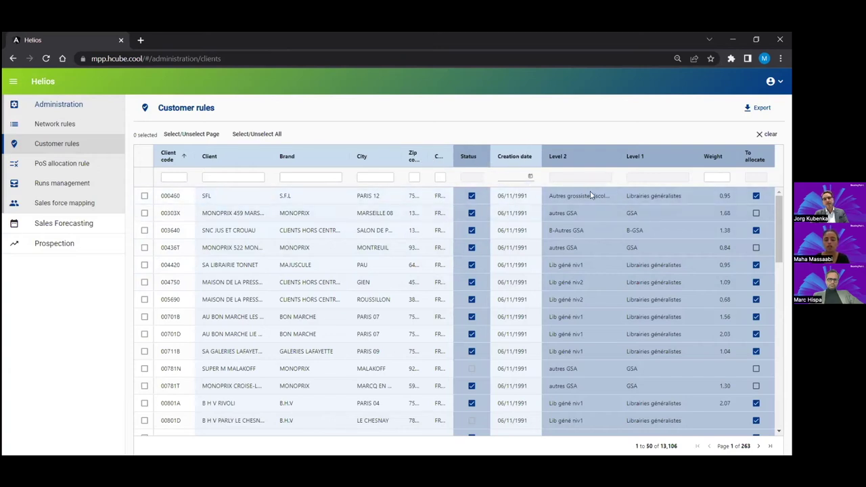
double_click(570, 230)
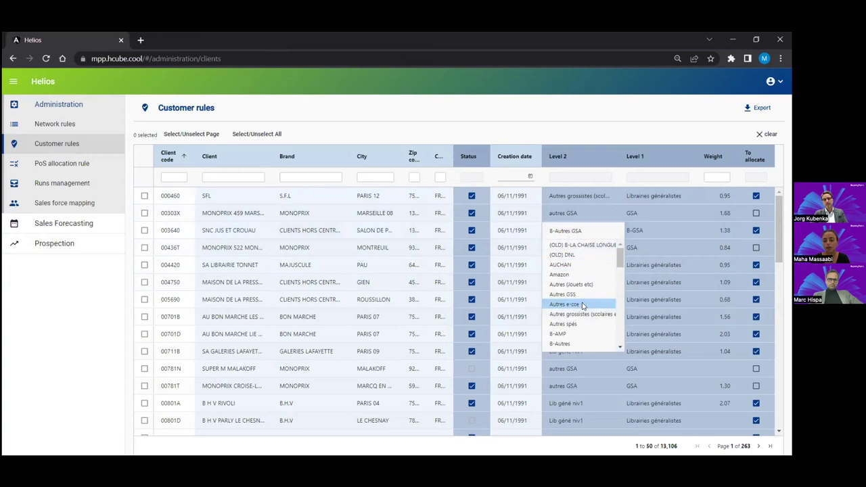
click(583, 305)
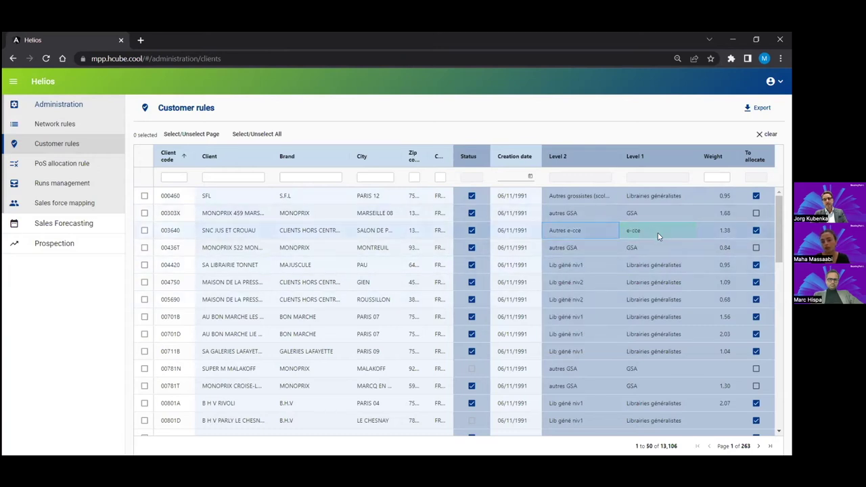
Review the PoS allocation rule, Runs management, and Sales force mapping administration pages one after another.
click(57, 167)
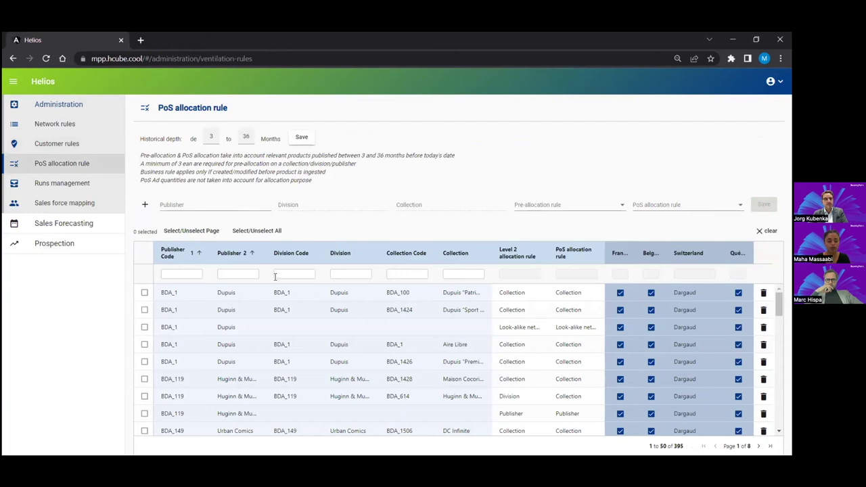
click(62, 184)
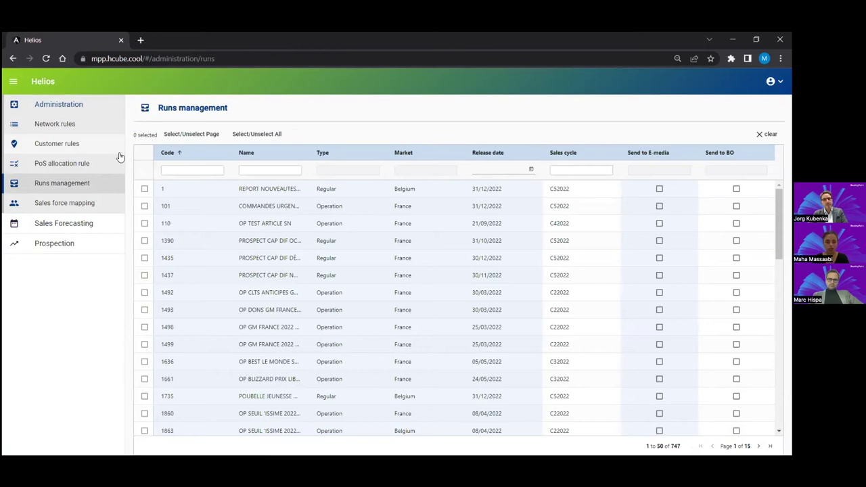
click(60, 206)
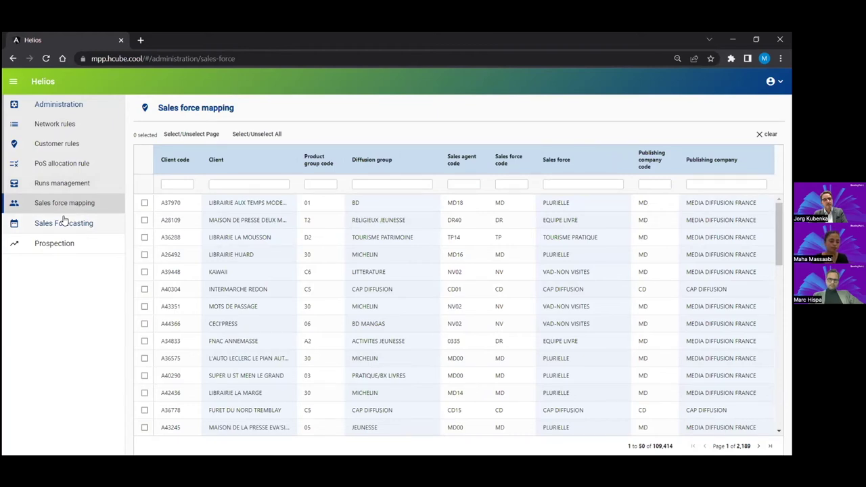
Collapse the Administration section and open the Pre-allocation cycle overview under Sales Forecasting.
click(72, 107)
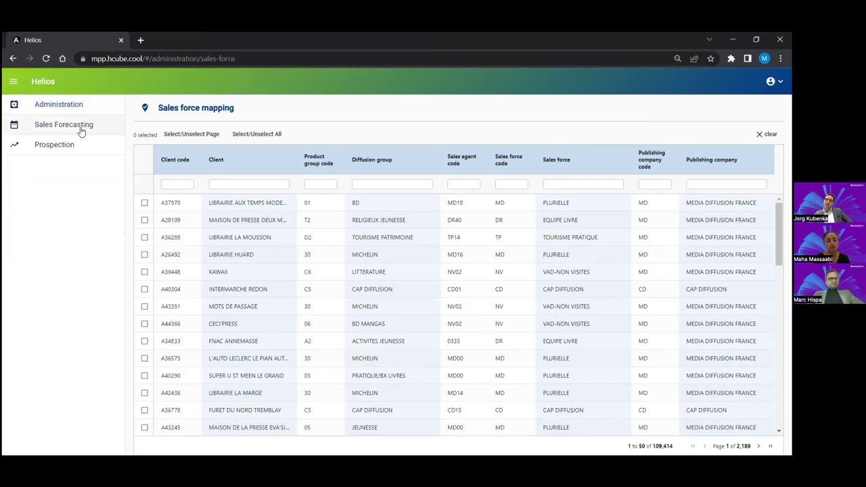
click(80, 132)
click(77, 143)
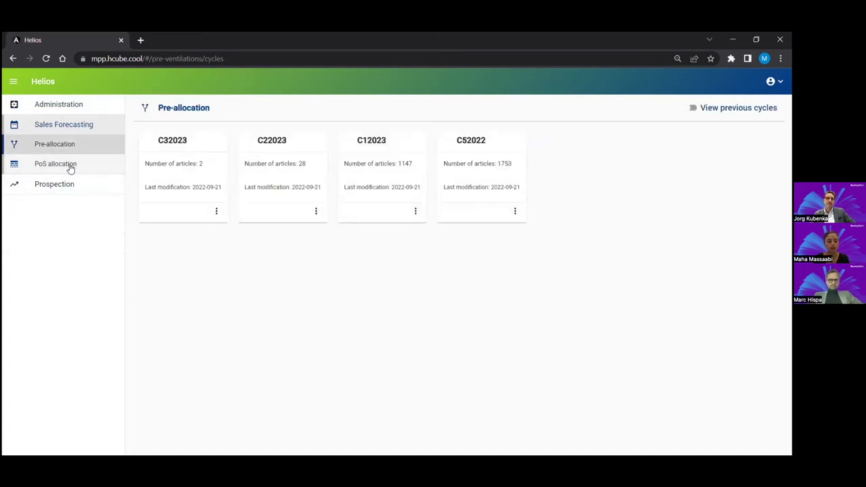
Collapse the Sales Forecasting section and open the KAM orders page under Prospection.
click(72, 127)
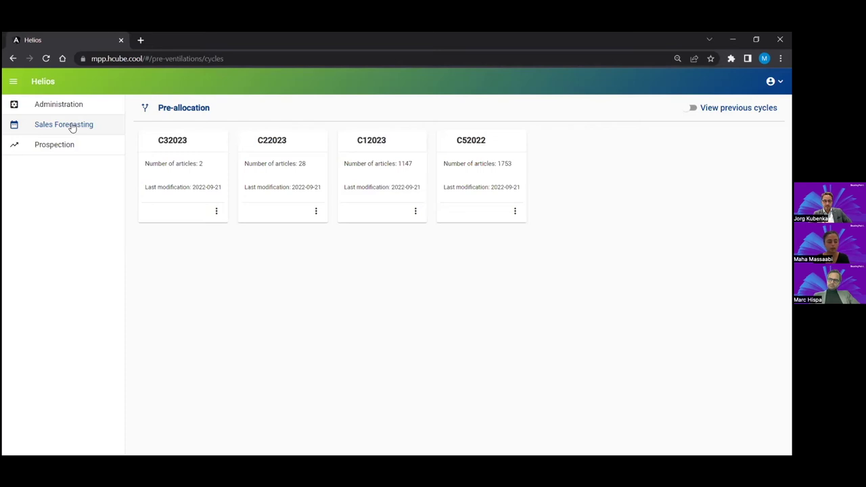
click(66, 144)
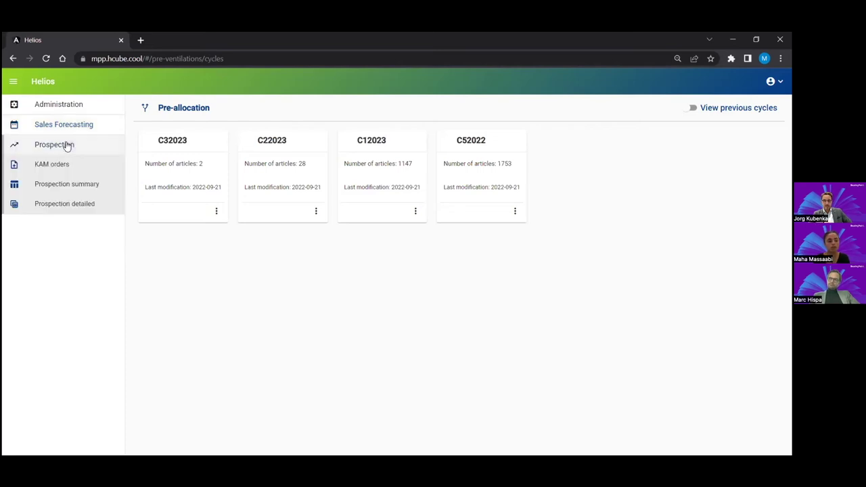
click(43, 171)
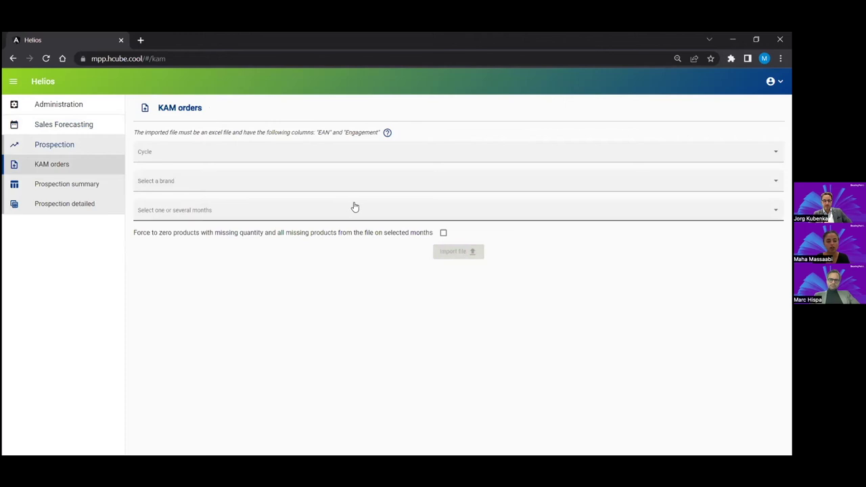
Set the KAM order import to cycle C12023, the Amazon brand, and the months January and February.
click(179, 159)
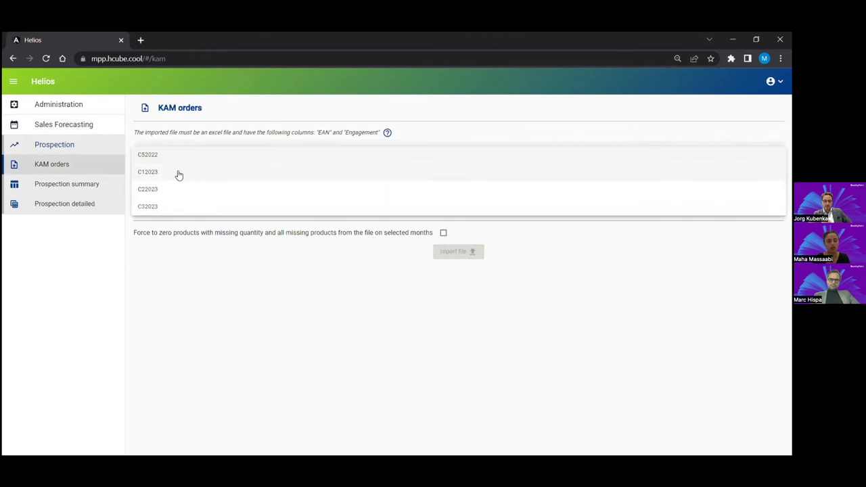
click(176, 180)
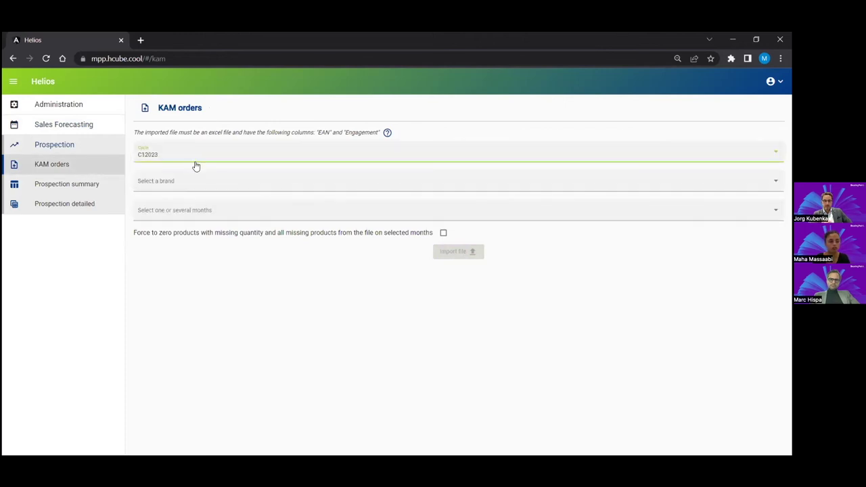
click(186, 185)
click(185, 185)
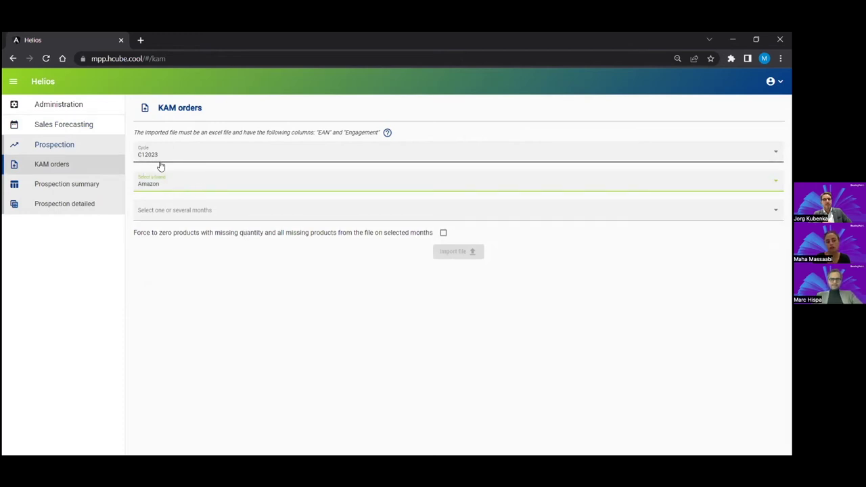
click(188, 214)
click(167, 214)
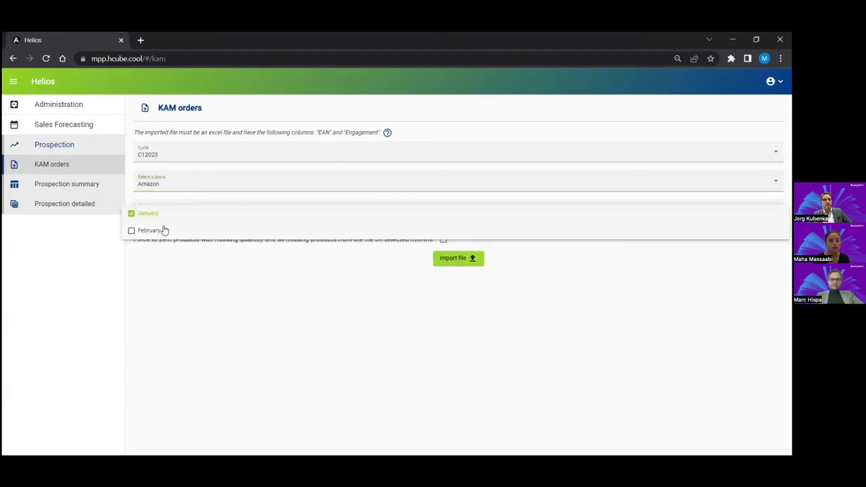
click(161, 231)
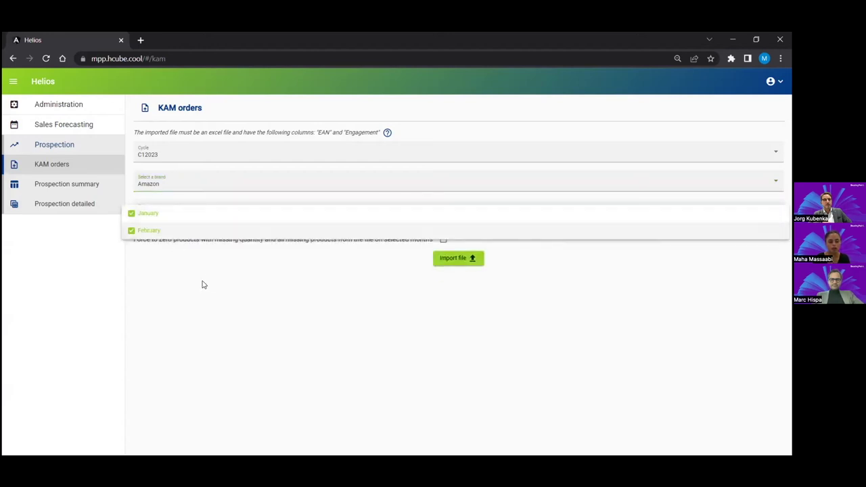
Enable forcing missing products and quantities to zero, import engagement_amazon.xlsx, and close the upload report after reviewing it.
click(444, 240)
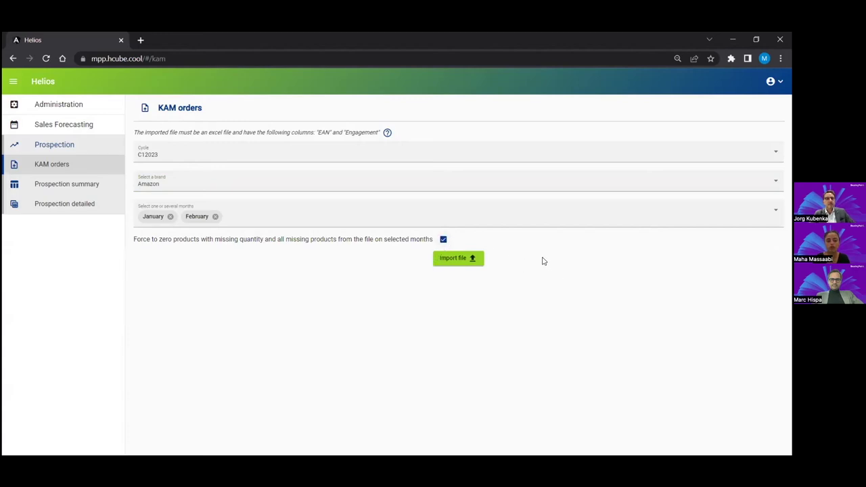
click(455, 263)
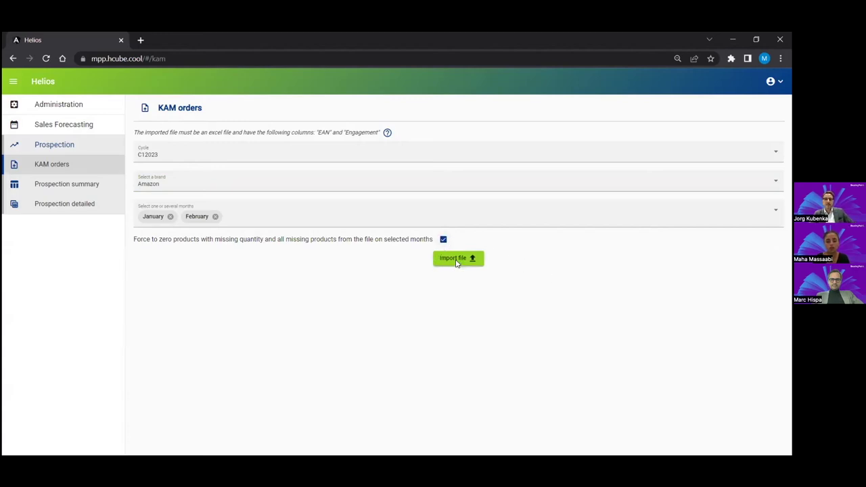
click(350, 240)
click(481, 364)
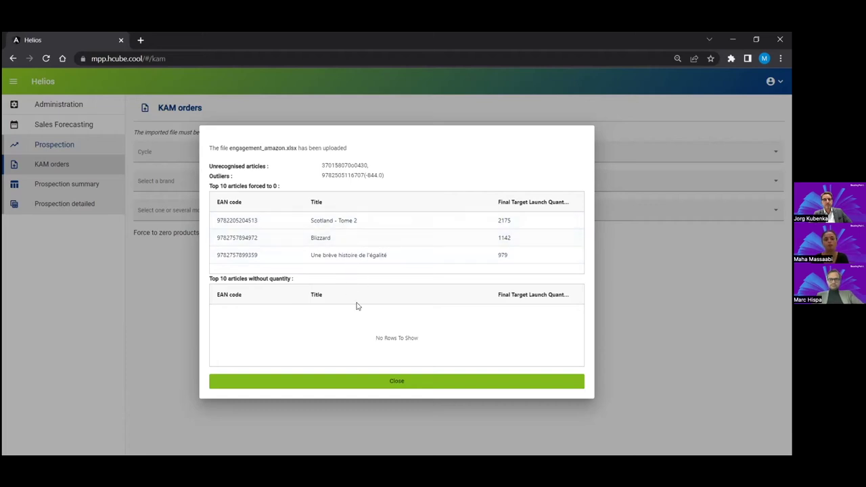
click(392, 387)
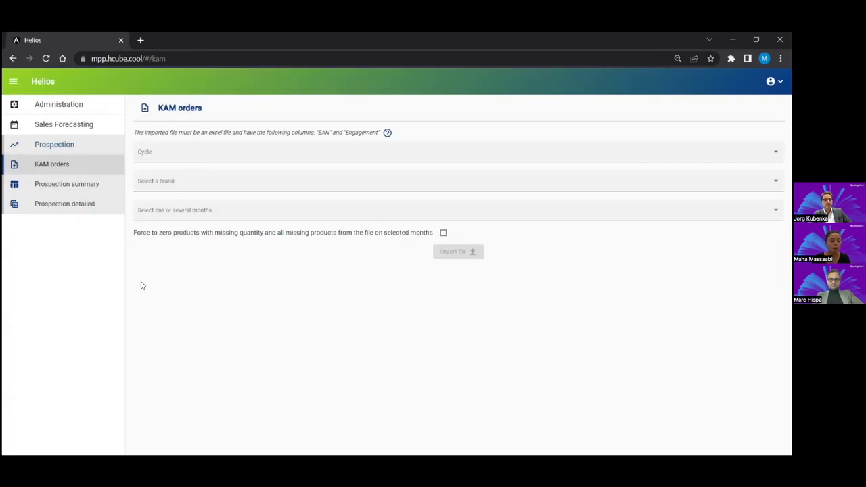
Review the Prospection summary of cycle C52022, and open the Prospection detailed table for the same cycle.
click(79, 193)
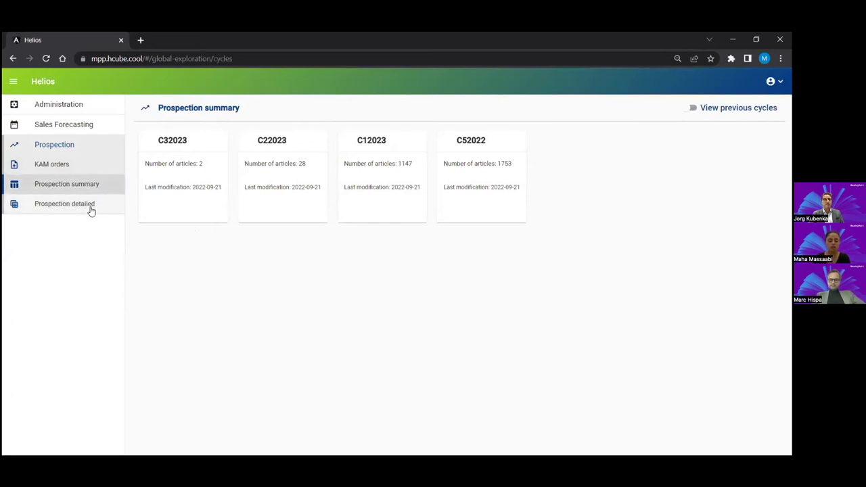
click(475, 181)
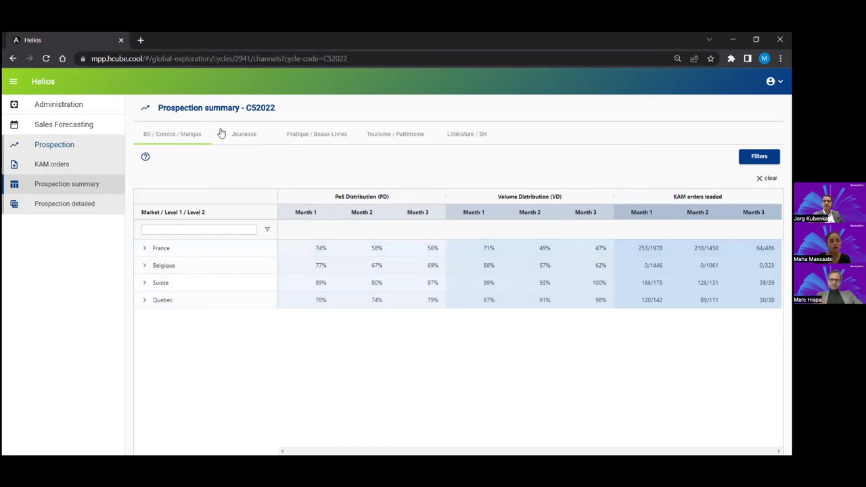
click(73, 206)
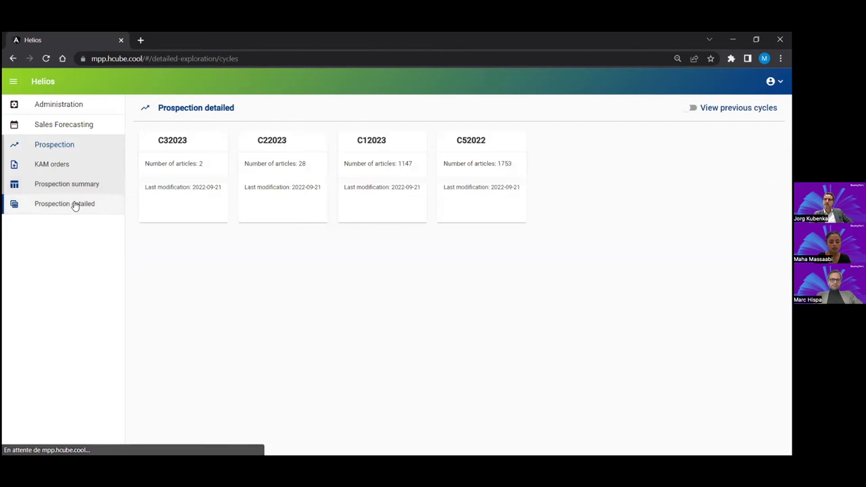
click(487, 180)
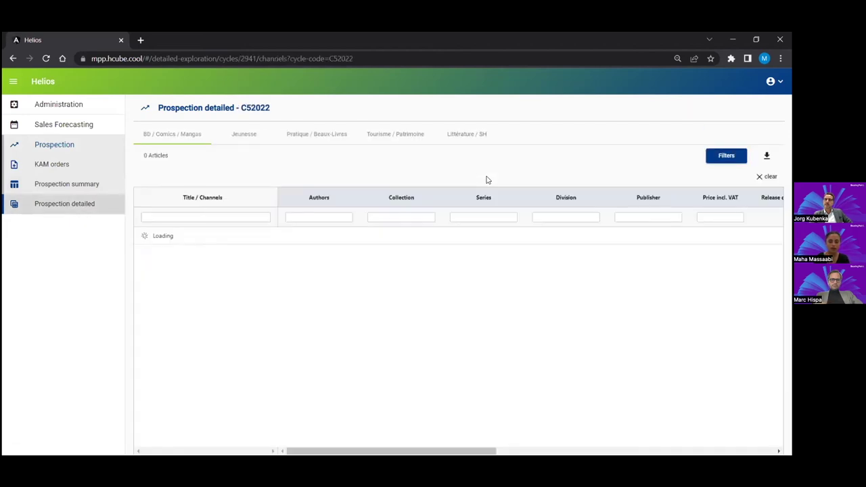
drag(463, 455, 740, 452)
scroll(453, 338, left, 10)
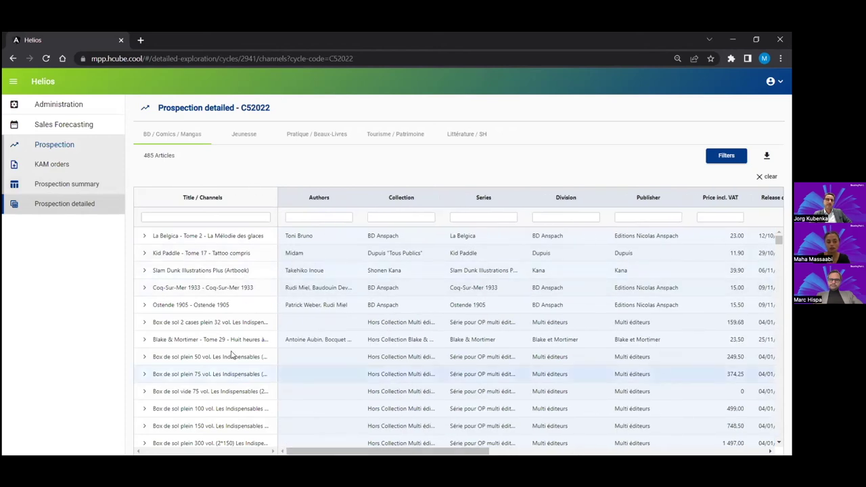
Expand La Belgica - Tome 2 through Belgique to the B-Lib géné channel, and collapse the title again.
click(144, 236)
click(156, 254)
click(167, 271)
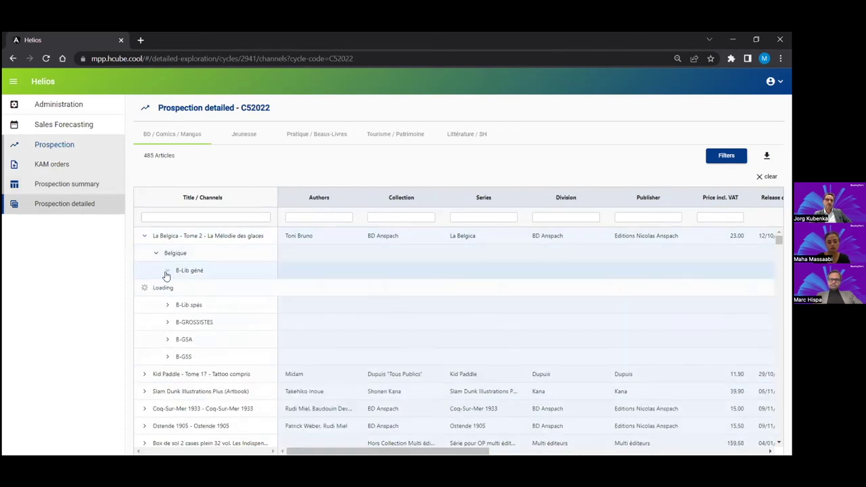
click(143, 237)
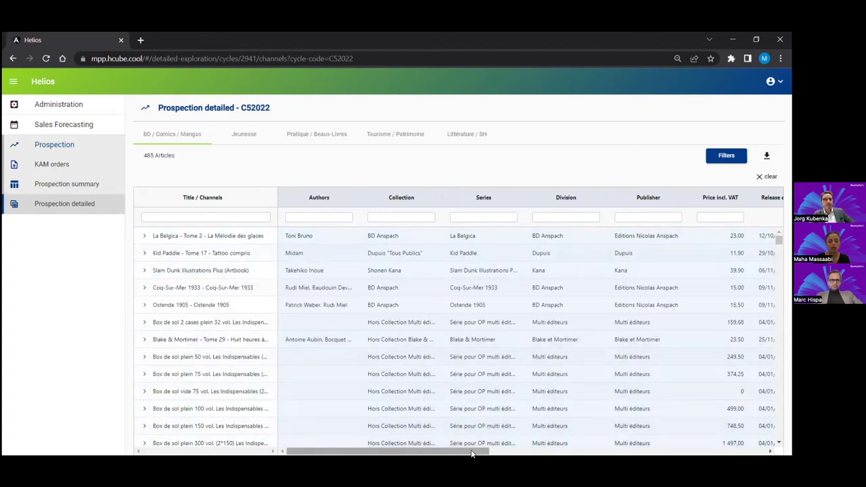
Examine the objective, trend, and order columns of the detailed table, and check which filters are available.
drag(468, 452, 700, 427)
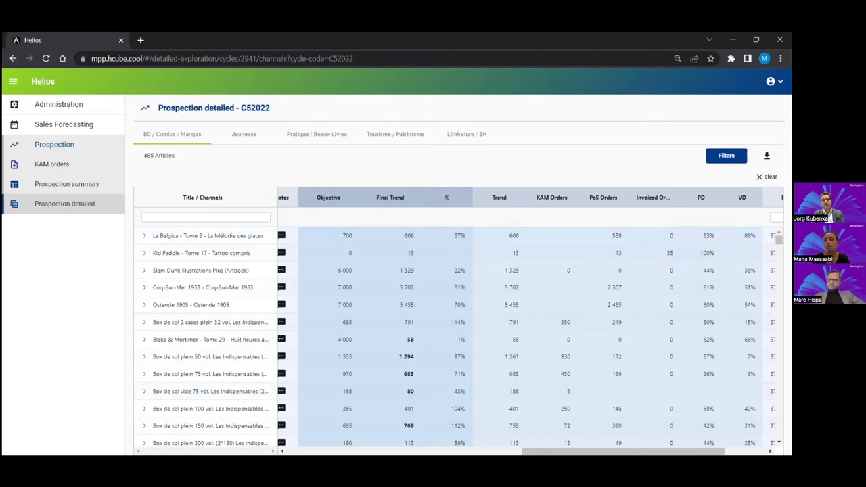
click(726, 155)
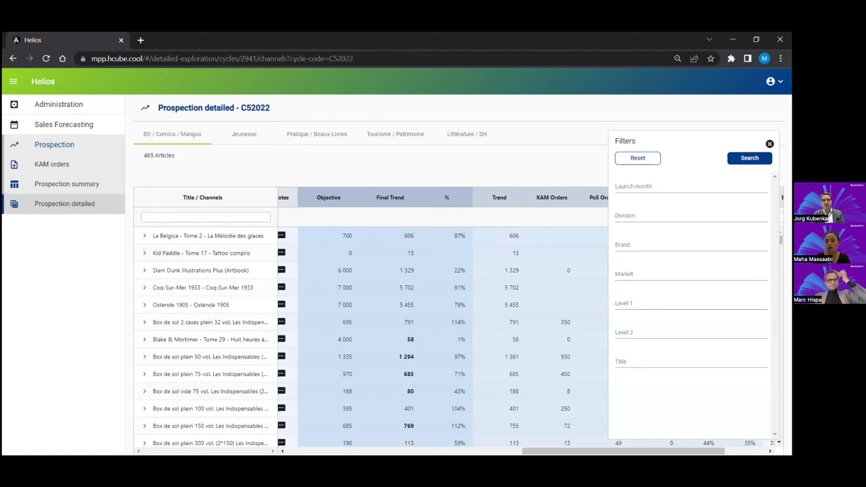
key(Escape)
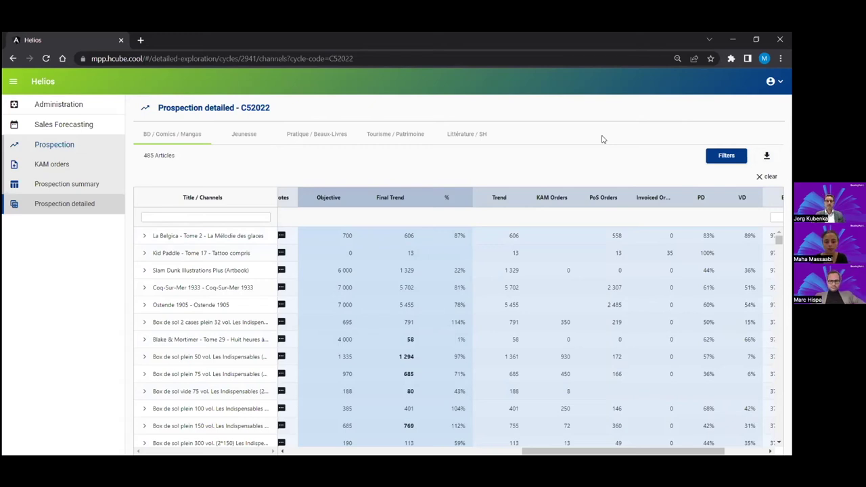
Set the Final Trend of Autres GSS under France, GSS to 10 for Kid Paddle - Tome 17, and collapse the title.
click(144, 253)
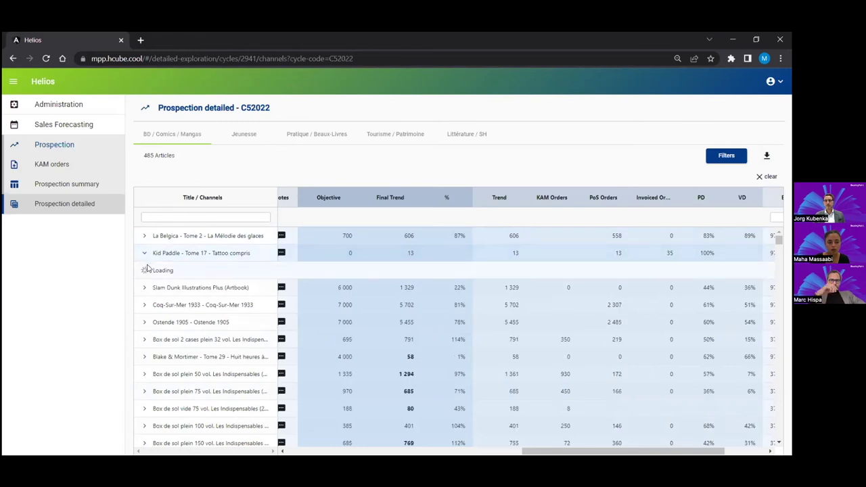
click(156, 270)
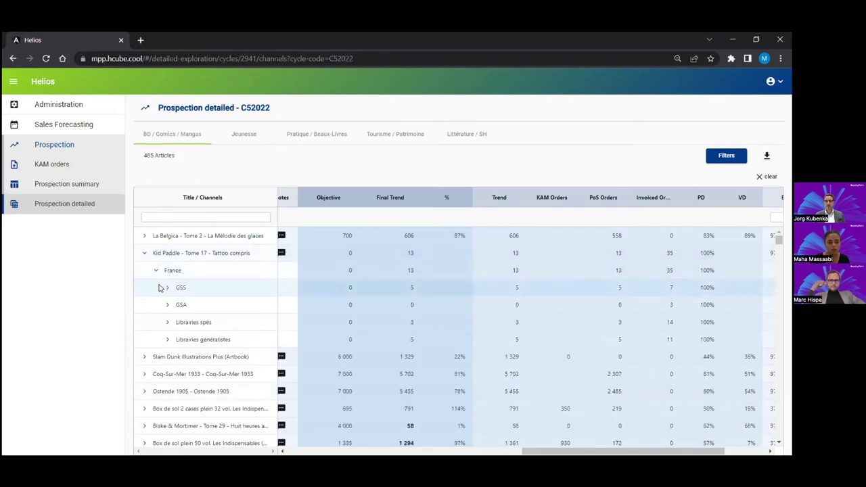
click(167, 289)
drag(535, 458, 477, 451)
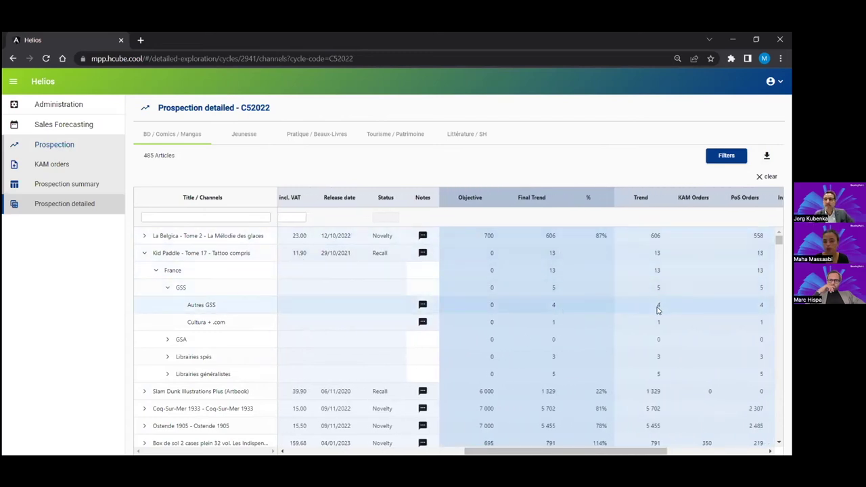
click(552, 308)
double_click(559, 307)
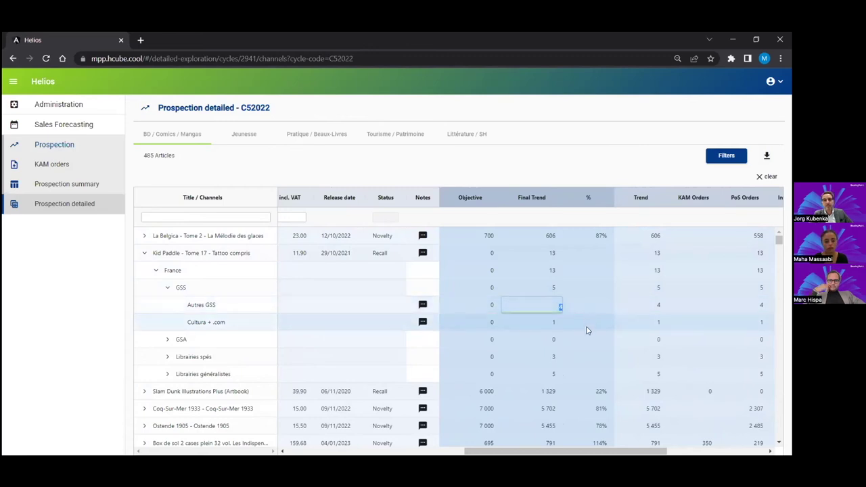
key(Return)
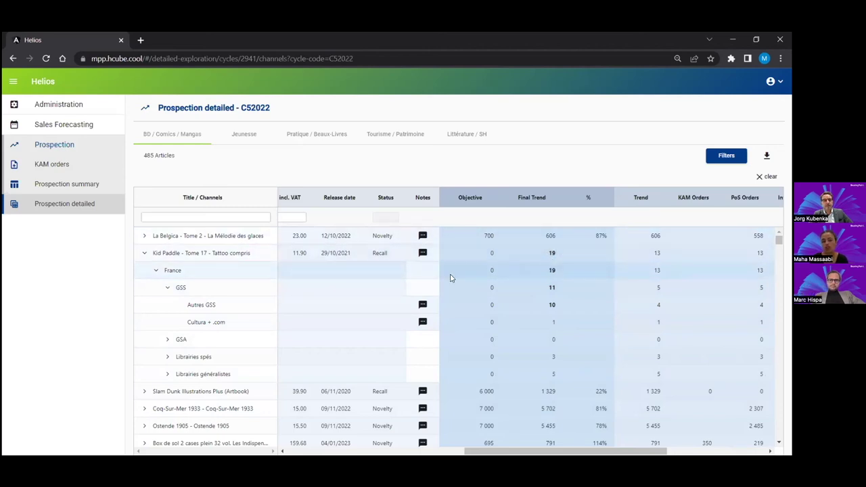
click(148, 254)
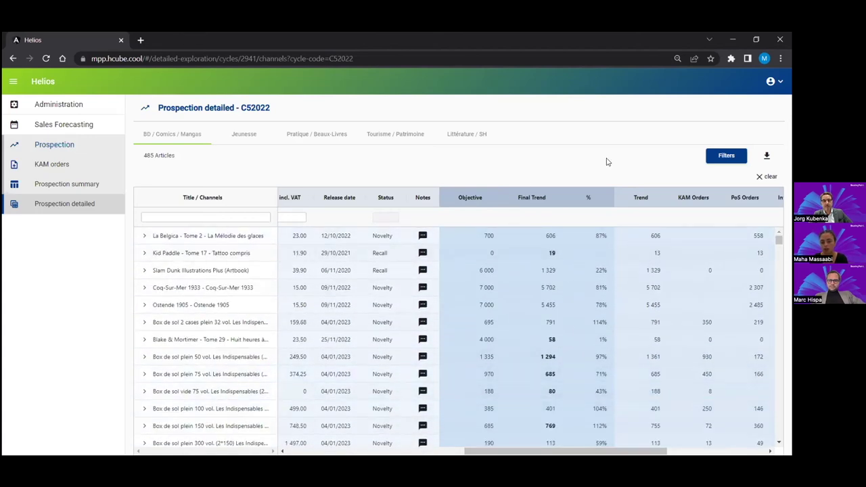
drag(610, 454, 461, 452)
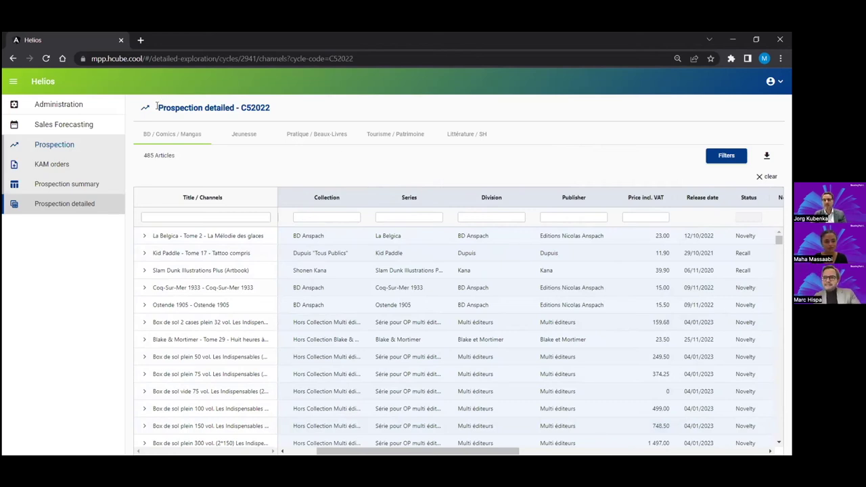
Open the Pre-allocation cycle overview under Sales Forecasting.
click(42, 129)
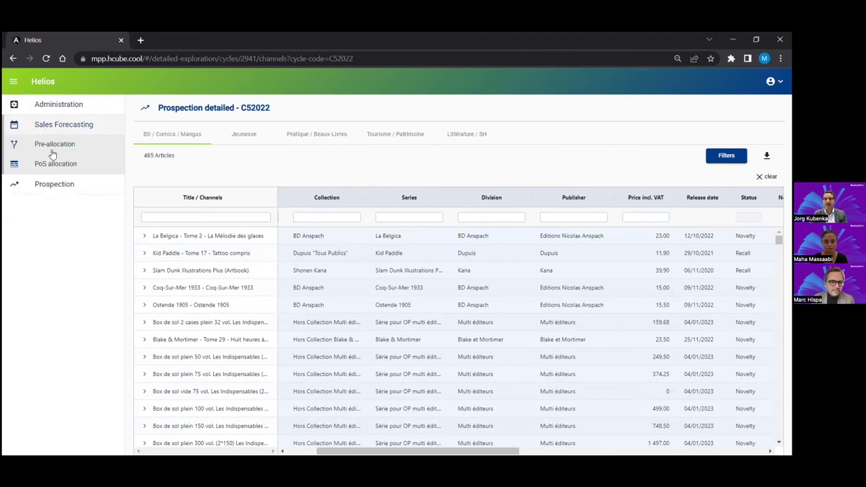
click(59, 130)
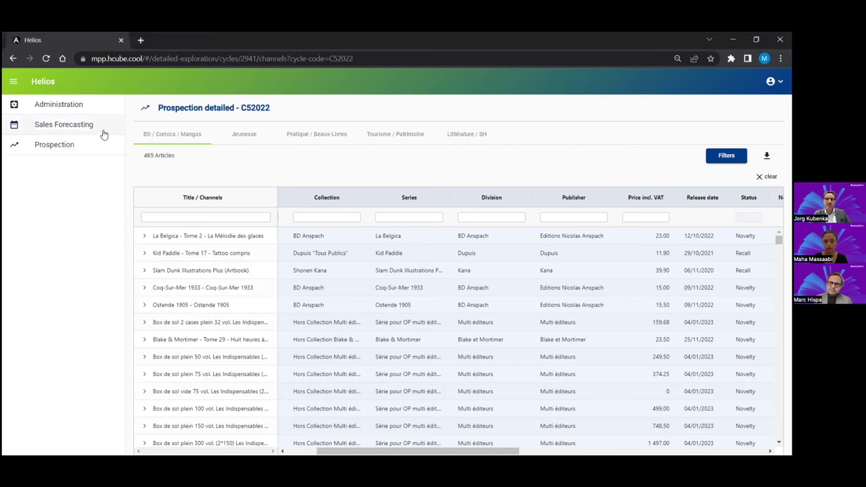
click(77, 126)
click(55, 144)
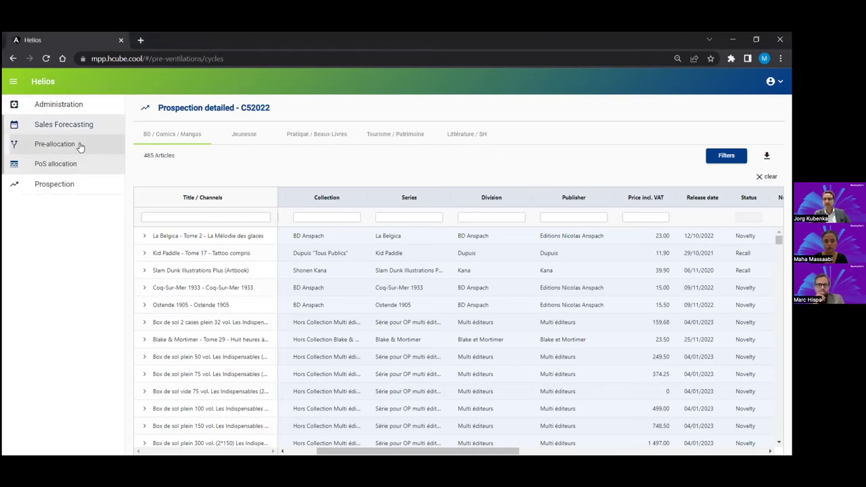